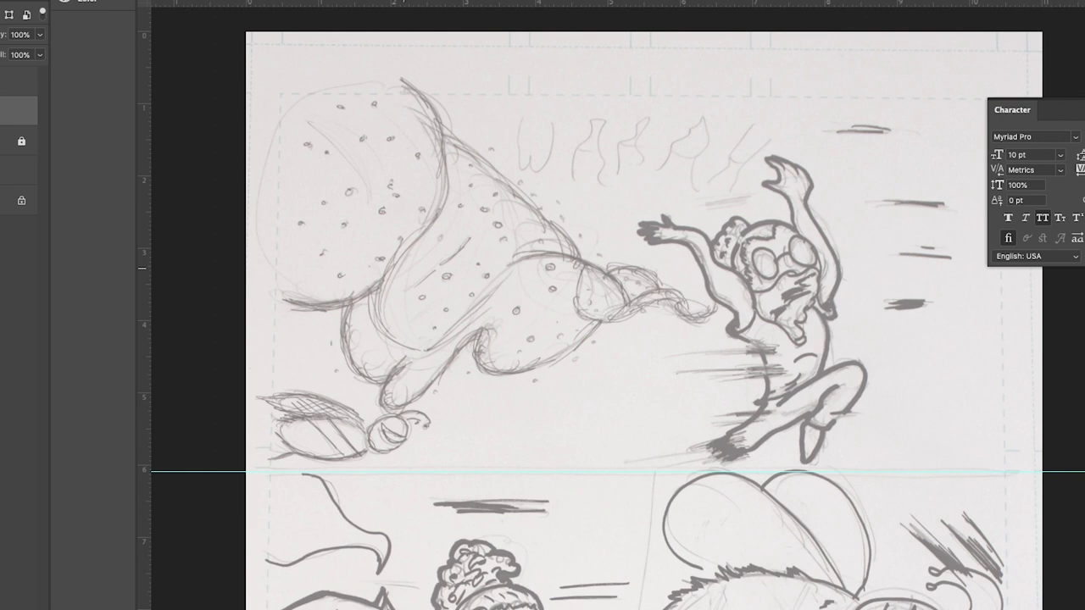
# Step: Ink the leaping figure's torso, legs, shoe and far raised arm in the top panel, following the sketch
pyautogui.moveTo(826, 441); pyautogui.dragTo(863, 342)
pyautogui.press('super+z')
pyautogui.moveTo(816, 307)
pyautogui.mouseDown()
pyautogui.moveTo(828, 336)
pyautogui.moveTo(820, 374)
pyautogui.mouseUp()
pyautogui.moveTo(749, 342)
pyautogui.mouseDown()
pyautogui.moveTo(769, 380)
pyautogui.moveTo(764, 408)
pyautogui.moveTo(720, 427)
pyautogui.moveTo(696, 465)
pyautogui.mouseUp()
pyautogui.moveTo(735, 434)
pyautogui.mouseDown()
pyautogui.moveTo(700, 450)
pyautogui.moveTo(713, 460)
pyautogui.moveTo(795, 420)
pyautogui.mouseUp()
pyautogui.moveTo(841, 385)
pyautogui.mouseDown()
pyautogui.moveTo(814, 408)
pyautogui.moveTo(833, 426)
pyautogui.moveTo(862, 391)
pyautogui.moveTo(826, 369)
pyautogui.moveTo(802, 446)
pyautogui.moveTo(824, 431)
pyautogui.mouseUp()
pyautogui.moveTo(827, 318); pyautogui.dragTo(841, 275)
pyautogui.moveTo(793, 227)
pyautogui.mouseDown()
pyautogui.moveTo(762, 180)
pyautogui.moveTo(779, 157)
pyautogui.moveTo(809, 185)
pyautogui.moveTo(840, 272)
pyautogui.mouseUp()
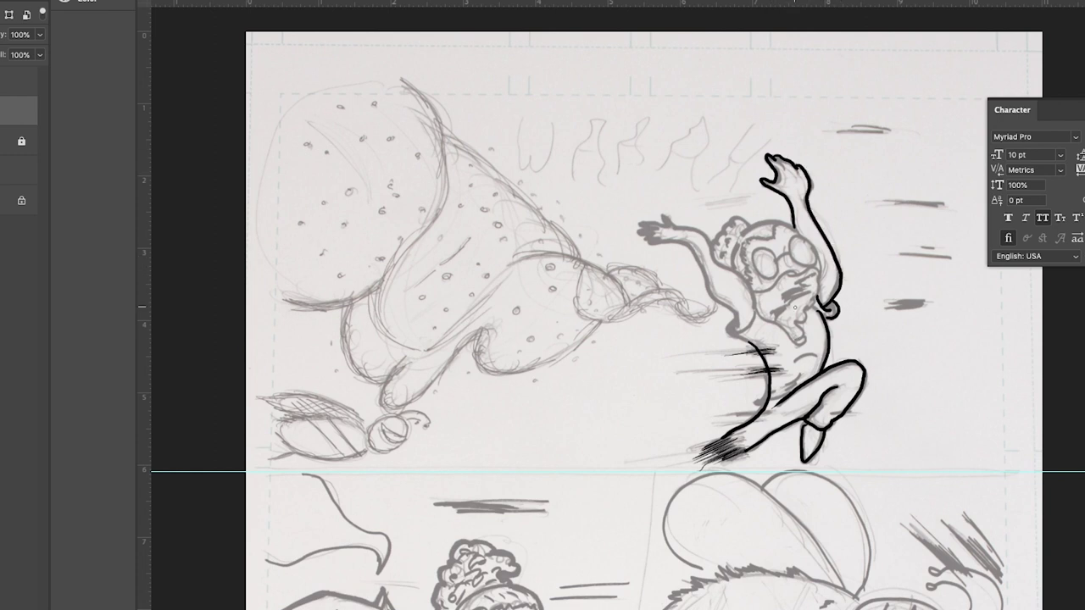
# Step: Ink the leaping figure's outstretched near arm, glasses, lower face, head and hair bun
pyautogui.moveTo(742, 341)
pyautogui.mouseDown()
pyautogui.moveTo(755, 312)
pyautogui.moveTo(736, 327)
pyautogui.moveTo(698, 255)
pyautogui.moveTo(650, 241)
pyautogui.moveTo(646, 223)
pyautogui.moveTo(706, 235)
pyautogui.moveTo(756, 307)
pyautogui.mouseUp()
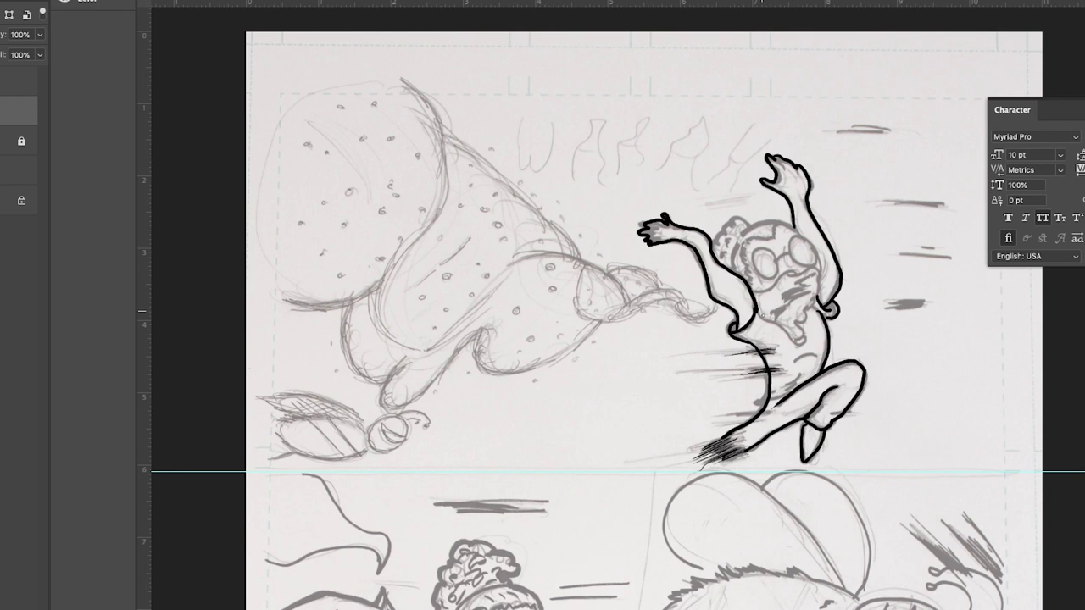
pyautogui.moveTo(795, 273)
pyautogui.mouseDown()
pyautogui.moveTo(751, 290)
pyautogui.moveTo(810, 268)
pyautogui.moveTo(818, 283)
pyautogui.moveTo(796, 326)
pyautogui.moveTo(804, 338)
pyautogui.moveTo(760, 318)
pyautogui.mouseUp()
pyautogui.moveTo(796, 237)
pyautogui.mouseDown()
pyautogui.moveTo(807, 268)
pyautogui.moveTo(813, 249)
pyautogui.moveTo(790, 252)
pyautogui.moveTo(771, 278)
pyautogui.moveTo(774, 255)
pyautogui.moveTo(754, 257)
pyautogui.moveTo(770, 278)
pyautogui.mouseUp()
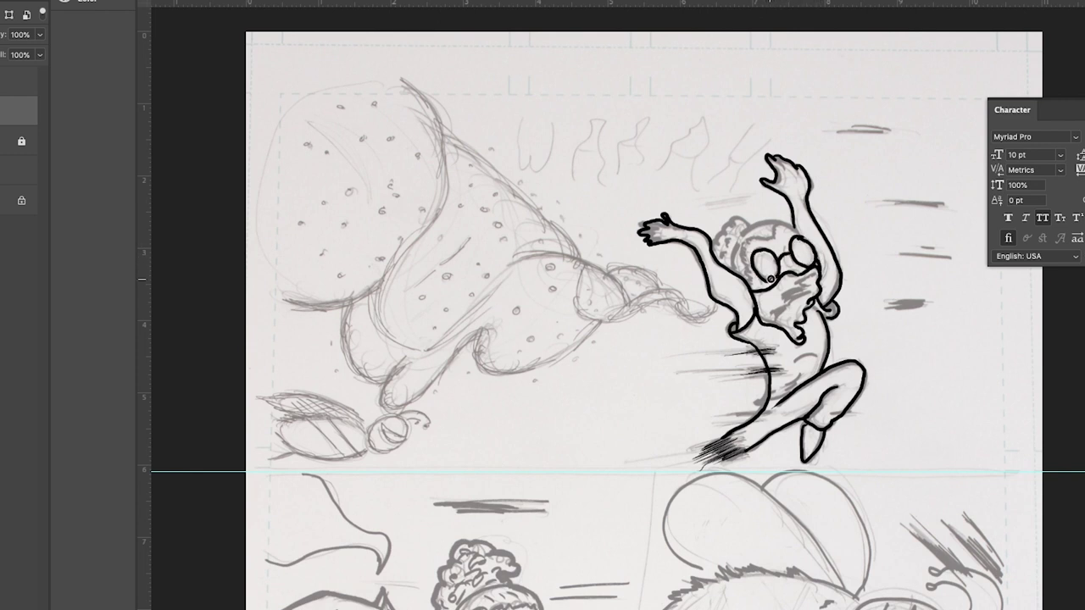
pyautogui.moveTo(797, 225)
pyautogui.mouseDown()
pyautogui.moveTo(748, 235)
pyautogui.moveTo(750, 218)
pyautogui.moveTo(722, 230)
pyautogui.moveTo(705, 284)
pyautogui.mouseUp()
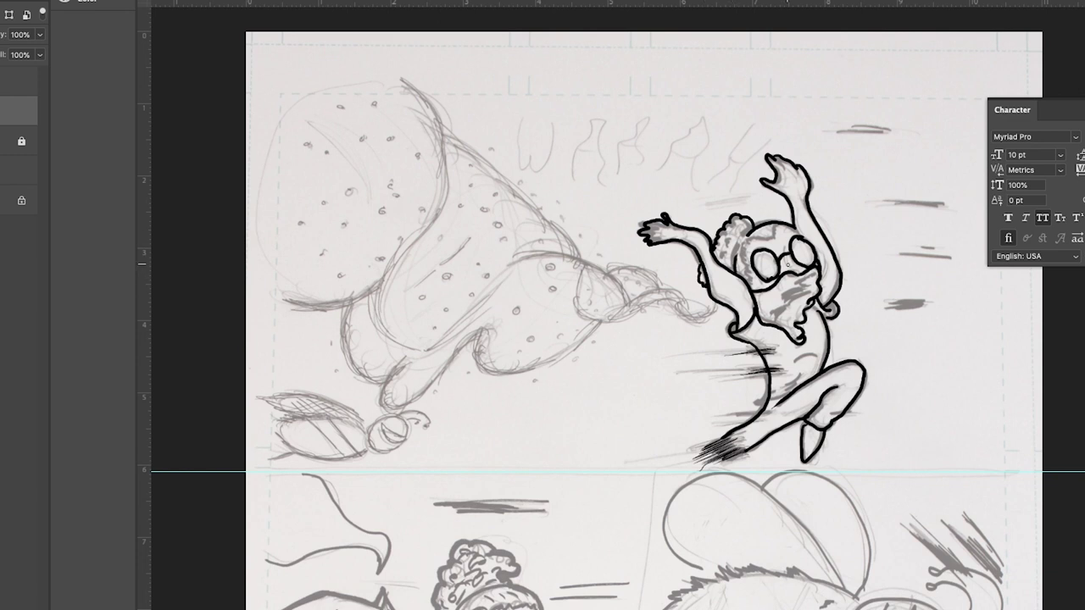
# Step: Ink the outline of the large swarm shape in the top panel, from its pointed tip to the page's upper edge
pyautogui.moveTo(714, 307)
pyautogui.mouseDown()
pyautogui.moveTo(585, 271)
pyautogui.moveTo(649, 277)
pyautogui.moveTo(601, 272)
pyautogui.mouseUp()
pyautogui.moveTo(625, 306)
pyautogui.mouseDown()
pyautogui.moveTo(612, 283)
pyautogui.moveTo(507, 264)
pyautogui.mouseUp()
pyautogui.moveTo(581, 259)
pyautogui.mouseDown()
pyautogui.moveTo(532, 226)
pyautogui.moveTo(407, 90)
pyautogui.moveTo(319, 34)
pyautogui.mouseUp()
pyautogui.moveTo(251, 292); pyautogui.dragTo(378, 288)
pyautogui.moveTo(447, 205)
pyautogui.mouseDown()
pyautogui.moveTo(352, 364)
pyautogui.moveTo(445, 383)
pyautogui.moveTo(526, 369)
pyautogui.moveTo(603, 315)
pyautogui.moveTo(647, 301)
pyautogui.moveTo(711, 309)
pyautogui.mouseUp()
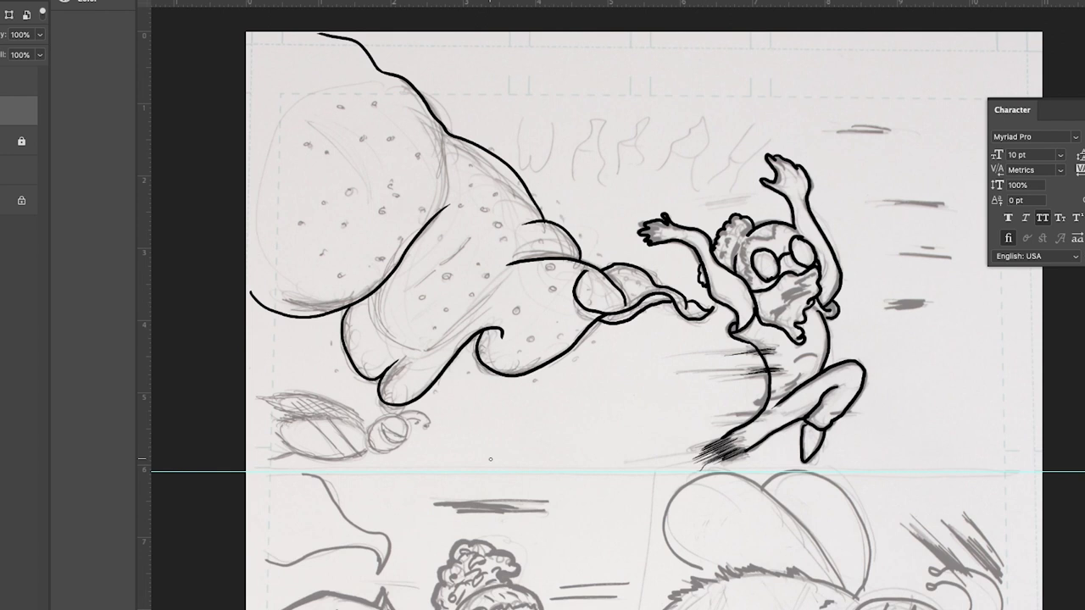
# Step: Ink the small bee below the swarm, with its antennae, round head and ragged wings
pyautogui.moveTo(406, 423)
pyautogui.mouseDown()
pyautogui.moveTo(373, 436)
pyautogui.moveTo(397, 449)
pyautogui.moveTo(424, 424)
pyautogui.mouseUp()
pyautogui.moveTo(373, 434)
pyautogui.mouseDown()
pyautogui.moveTo(317, 411)
pyautogui.moveTo(260, 441)
pyautogui.moveTo(285, 435)
pyautogui.moveTo(261, 424)
pyautogui.mouseUp()
pyautogui.moveTo(360, 452); pyautogui.dragTo(289, 447)
pyautogui.moveTo(356, 419)
pyautogui.mouseDown()
pyautogui.moveTo(323, 397)
pyautogui.moveTo(254, 395)
pyautogui.moveTo(296, 392)
pyautogui.moveTo(270, 385)
pyautogui.mouseUp()
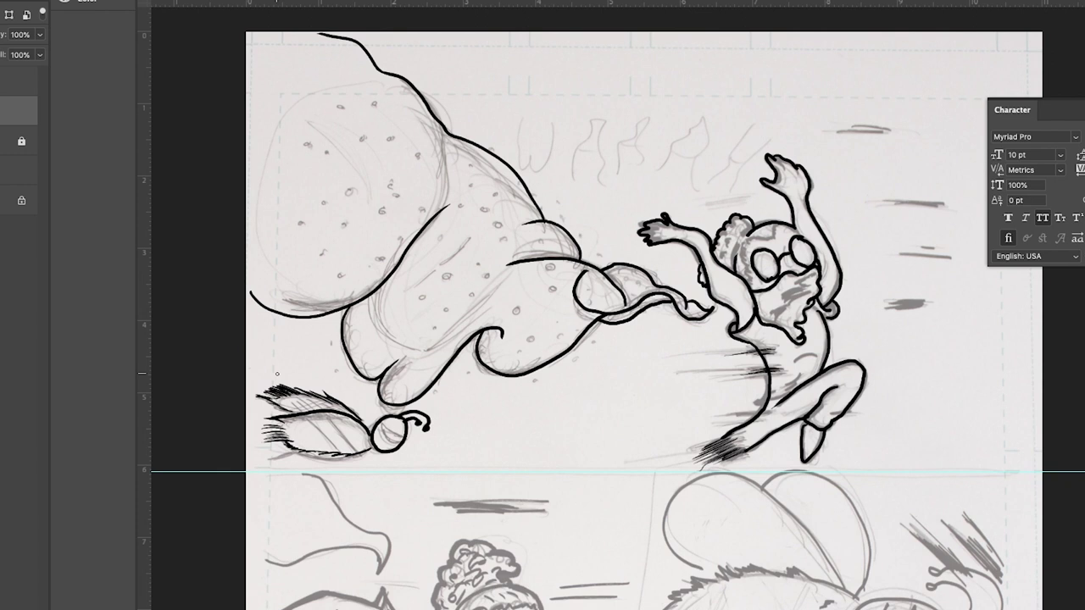
# Step: Ink the trailing arm, back contour and both legs of the running figure in the second row's first panel
pyautogui.moveTo(504, 452); pyautogui.dragTo(598, 121)
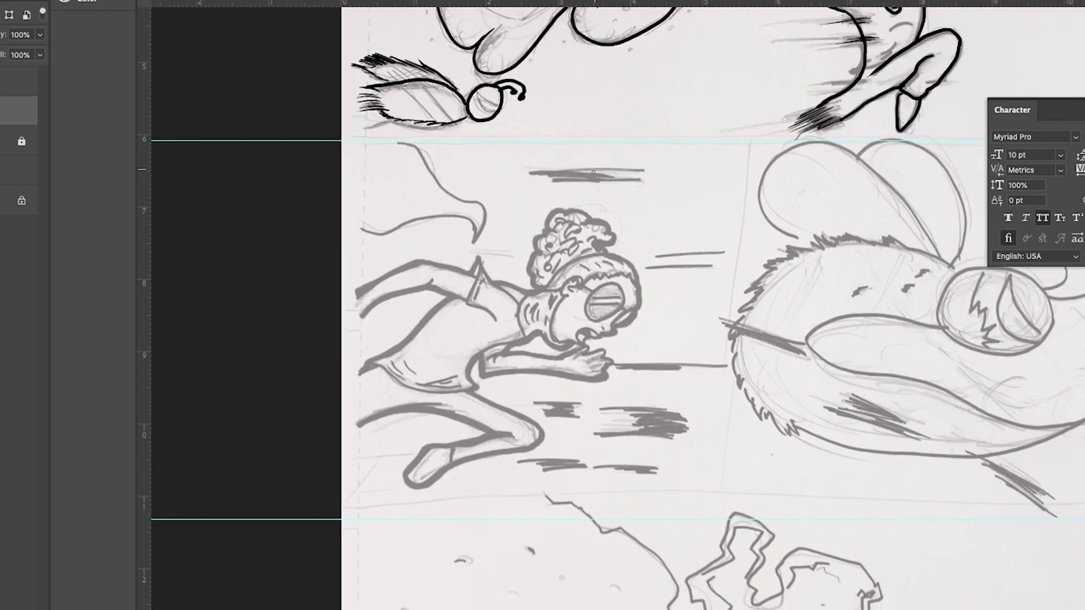
pyautogui.moveTo(591, 342); pyautogui.dragTo(653, 319)
pyautogui.hotkey('ctrl', 'z')
pyautogui.moveTo(492, 280)
pyautogui.mouseDown()
pyautogui.moveTo(480, 256)
pyautogui.moveTo(471, 270)
pyautogui.moveTo(438, 262)
pyautogui.moveTo(357, 292)
pyautogui.mouseUp()
pyautogui.moveTo(433, 281); pyautogui.dragTo(363, 315)
pyautogui.moveTo(430, 283)
pyautogui.mouseDown()
pyautogui.moveTo(465, 302)
pyautogui.moveTo(433, 307)
pyautogui.moveTo(356, 380)
pyautogui.mouseUp()
pyautogui.moveTo(431, 410); pyautogui.dragTo(353, 434)
pyautogui.moveTo(493, 432)
pyautogui.mouseDown()
pyautogui.moveTo(436, 416)
pyautogui.moveTo(497, 438)
pyautogui.moveTo(408, 470)
pyautogui.moveTo(429, 482)
pyautogui.moveTo(547, 433)
pyautogui.mouseUp()
pyautogui.moveTo(470, 388); pyautogui.dragTo(547, 440)
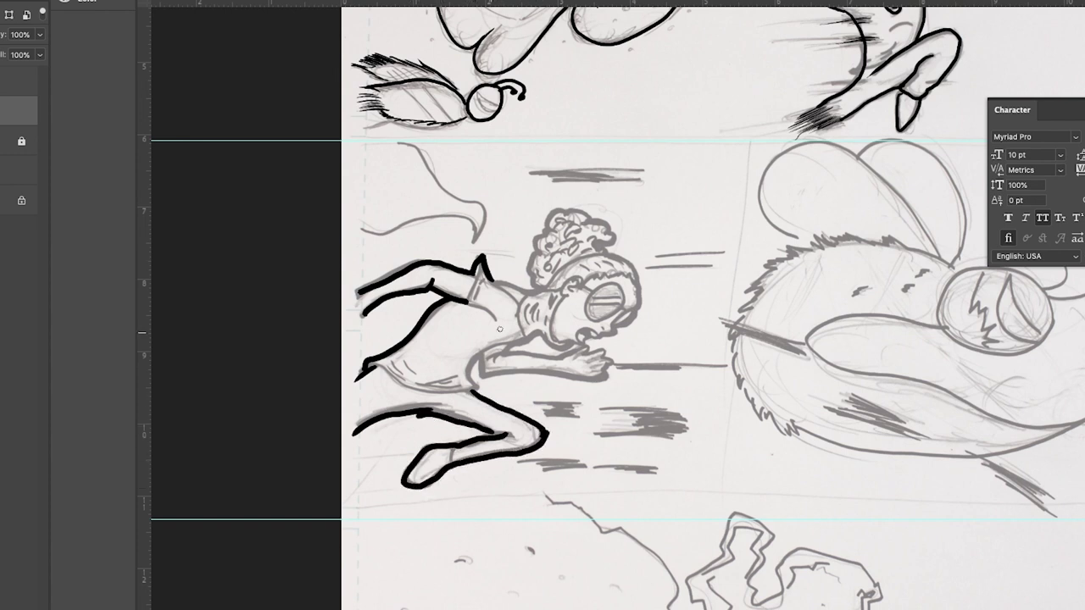
# Step: Ink the running figure's forward arm and head, including the face profile, hair bun, hairline and neck shading
pyautogui.moveTo(478, 356)
pyautogui.mouseDown()
pyautogui.moveTo(604, 377)
pyautogui.moveTo(607, 355)
pyautogui.moveTo(585, 347)
pyautogui.moveTo(514, 355)
pyautogui.moveTo(542, 337)
pyautogui.moveTo(573, 345)
pyautogui.moveTo(640, 306)
pyautogui.moveTo(639, 282)
pyautogui.moveTo(598, 249)
pyautogui.moveTo(607, 235)
pyautogui.moveTo(568, 208)
pyautogui.mouseUp()
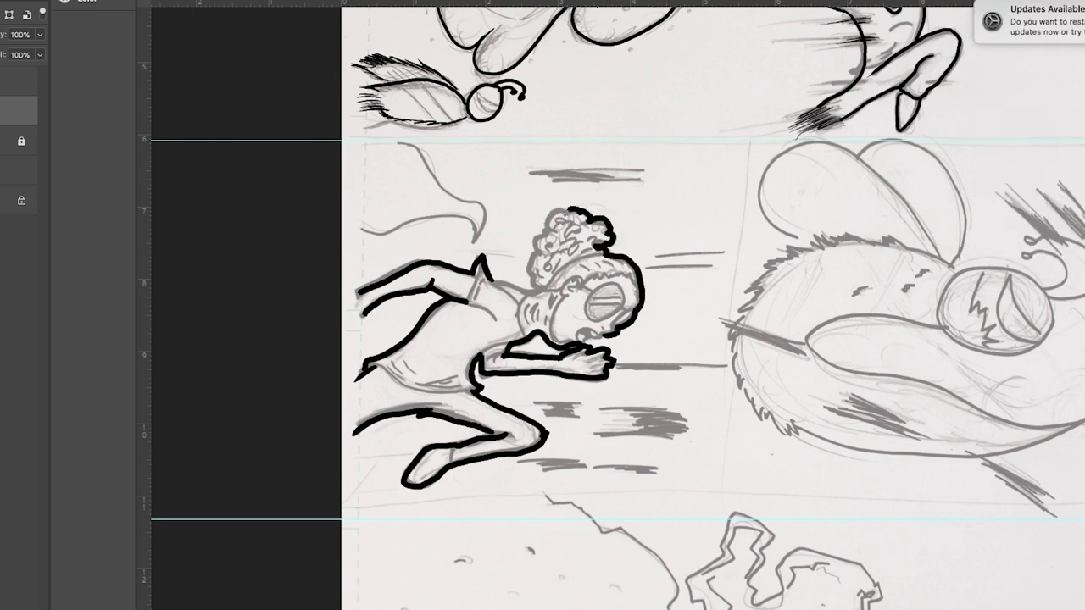
pyautogui.moveTo(574, 208)
pyautogui.mouseDown()
pyautogui.moveTo(556, 209)
pyautogui.moveTo(527, 269)
pyautogui.moveTo(539, 293)
pyautogui.moveTo(487, 274)
pyautogui.mouseUp()
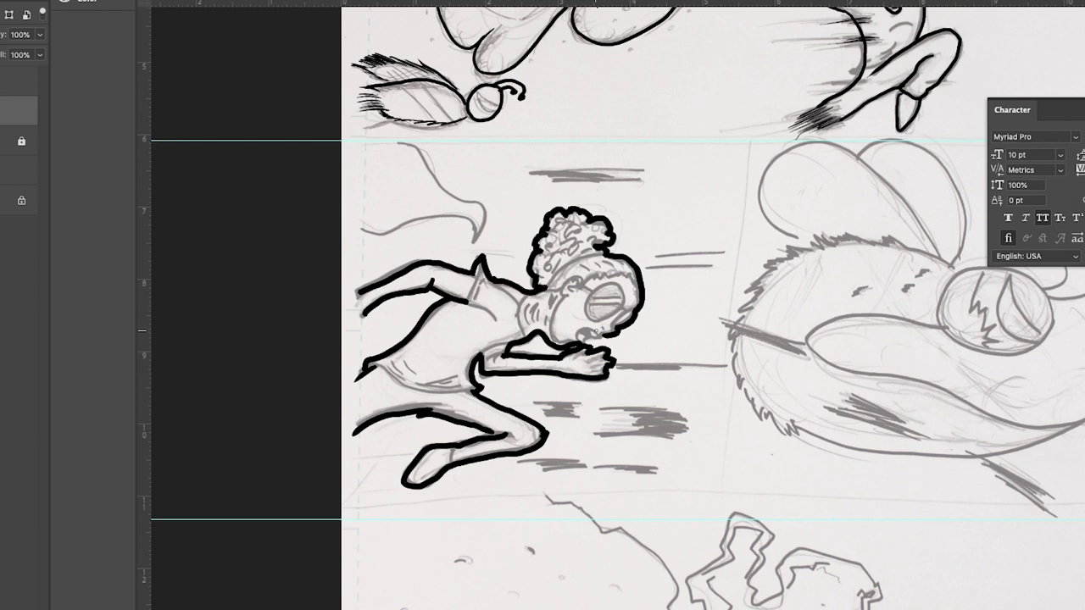
pyautogui.moveTo(640, 276)
pyautogui.mouseDown()
pyautogui.moveTo(602, 273)
pyautogui.moveTo(564, 294)
pyautogui.moveTo(573, 284)
pyautogui.moveTo(577, 341)
pyautogui.moveTo(561, 337)
pyautogui.moveTo(556, 297)
pyautogui.moveTo(546, 326)
pyautogui.moveTo(524, 328)
pyautogui.mouseUp()
pyautogui.moveTo(466, 302)
pyautogui.mouseDown()
pyautogui.moveTo(495, 316)
pyautogui.moveTo(469, 301)
pyautogui.moveTo(480, 266)
pyautogui.mouseUp()
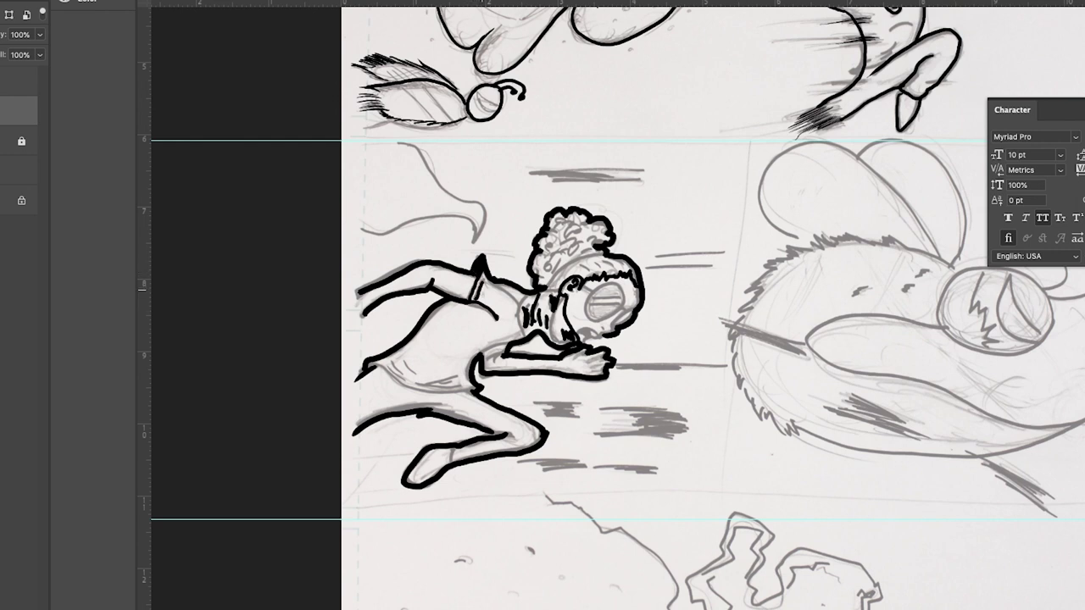
# Step: Ink the running figure's shoulder line, shirt hem, fabric folds and front sleeve edge
pyautogui.moveTo(520, 334)
pyautogui.mouseDown()
pyautogui.moveTo(519, 300)
pyautogui.moveTo(481, 336)
pyautogui.moveTo(492, 282)
pyautogui.mouseUp()
pyautogui.moveTo(475, 389)
pyautogui.mouseDown()
pyautogui.moveTo(441, 390)
pyautogui.moveTo(373, 365)
pyautogui.moveTo(406, 381)
pyautogui.mouseUp()
pyautogui.moveTo(418, 384); pyautogui.dragTo(452, 383)
pyautogui.moveTo(405, 359); pyautogui.dragTo(417, 376)
pyautogui.moveTo(501, 354)
pyautogui.mouseDown()
pyautogui.moveTo(495, 364)
pyautogui.moveTo(481, 356)
pyautogui.mouseUp()
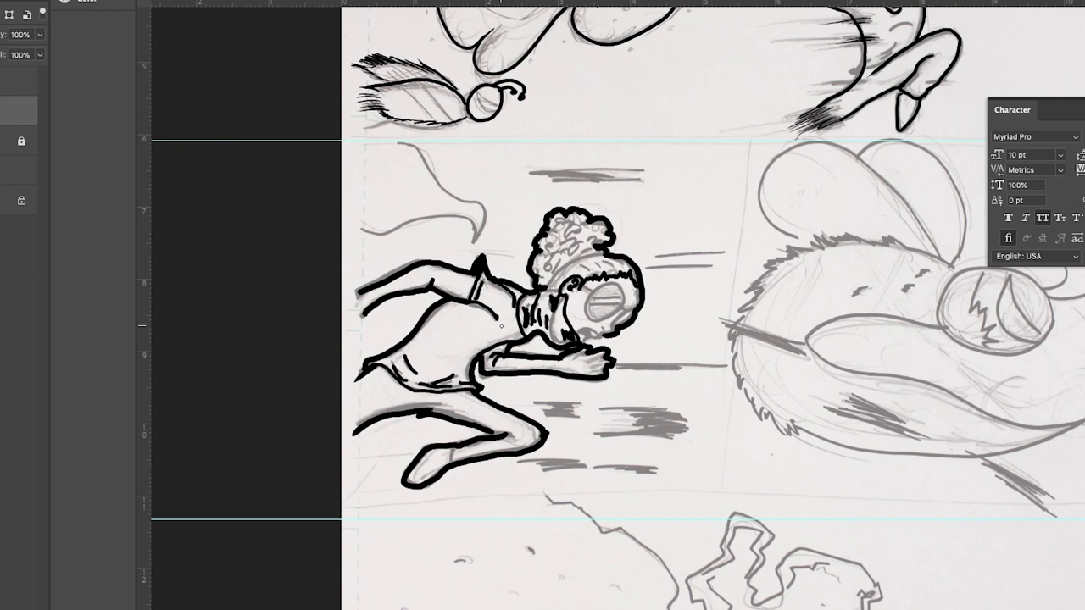
# Step: Add curl details inside the running figure's hair bun and strands along the hair above the forehead
pyautogui.moveTo(604, 257)
pyautogui.mouseDown()
pyautogui.moveTo(549, 280)
pyautogui.moveTo(559, 274)
pyautogui.moveTo(565, 240)
pyautogui.mouseUp()
pyautogui.moveTo(556, 231); pyautogui.dragTo(583, 222)
pyautogui.moveTo(597, 227); pyautogui.dragTo(605, 232)
pyautogui.moveTo(580, 245)
pyautogui.mouseDown()
pyautogui.moveTo(588, 240)
pyautogui.moveTo(578, 254)
pyautogui.mouseUp()
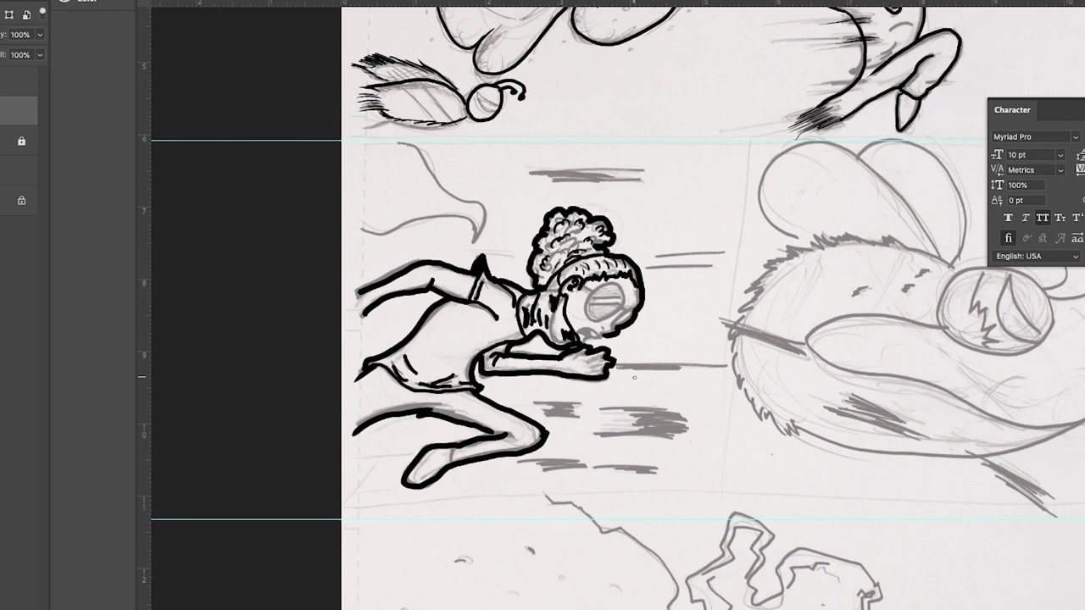
# Step: Ink the running figure's glasses and mouth, and add detail strokes to the thigh and fingers
pyautogui.moveTo(617, 318)
pyautogui.mouseDown()
pyautogui.moveTo(634, 309)
pyautogui.moveTo(593, 286)
pyautogui.moveTo(627, 314)
pyautogui.moveTo(625, 293)
pyautogui.mouseUp()
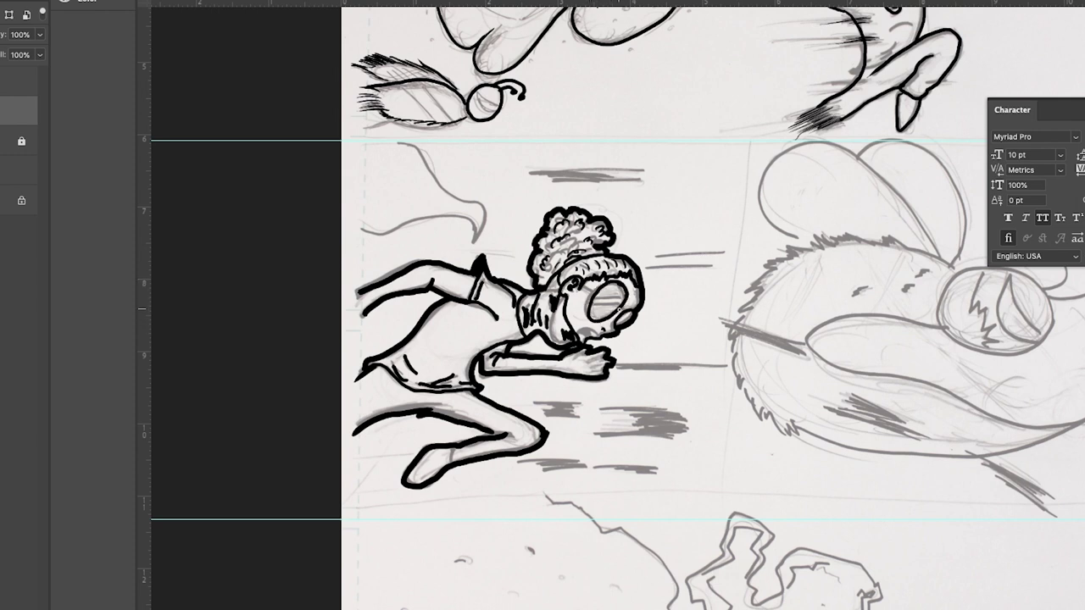
pyautogui.moveTo(598, 338); pyautogui.dragTo(585, 332)
pyautogui.moveTo(394, 412); pyautogui.dragTo(454, 411)
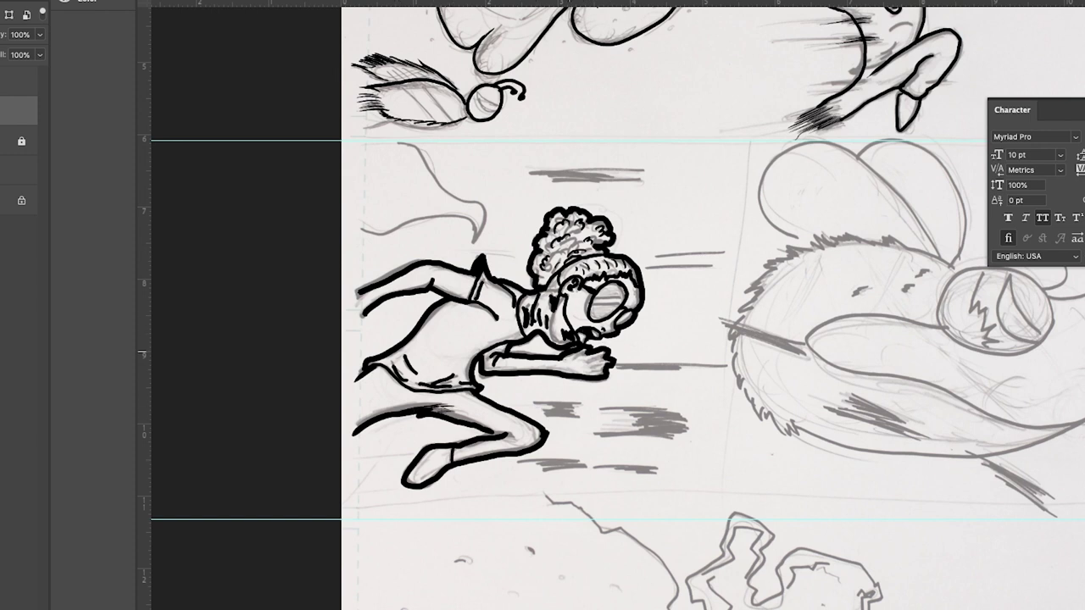
pyautogui.moveTo(607, 358); pyautogui.dragTo(594, 375)
# Step: Ink the swarm's trailing shape behind the running figure, with fold lines inside and small dots scattered in and around it
pyautogui.moveTo(477, 242)
pyautogui.mouseDown()
pyautogui.moveTo(383, 222)
pyautogui.moveTo(359, 230)
pyautogui.mouseUp()
pyautogui.moveTo(395, 141); pyautogui.dragTo(480, 239)
pyautogui.moveTo(381, 209); pyautogui.dragTo(383, 210)
pyautogui.moveTo(385, 188); pyautogui.dragTo(387, 189)
pyautogui.moveTo(476, 165); pyautogui.dragTo(477, 167)
pyautogui.moveTo(447, 228); pyautogui.dragTo(448, 230)
pyautogui.moveTo(436, 222); pyautogui.dragTo(435, 224)
pyautogui.moveTo(417, 236); pyautogui.dragTo(416, 238)
pyautogui.moveTo(385, 241); pyautogui.dragTo(385, 243)
pyautogui.moveTo(485, 176); pyautogui.dragTo(485, 180)
pyautogui.moveTo(477, 150); pyautogui.dragTo(478, 152)
pyautogui.moveTo(416, 177); pyautogui.dragTo(445, 205)
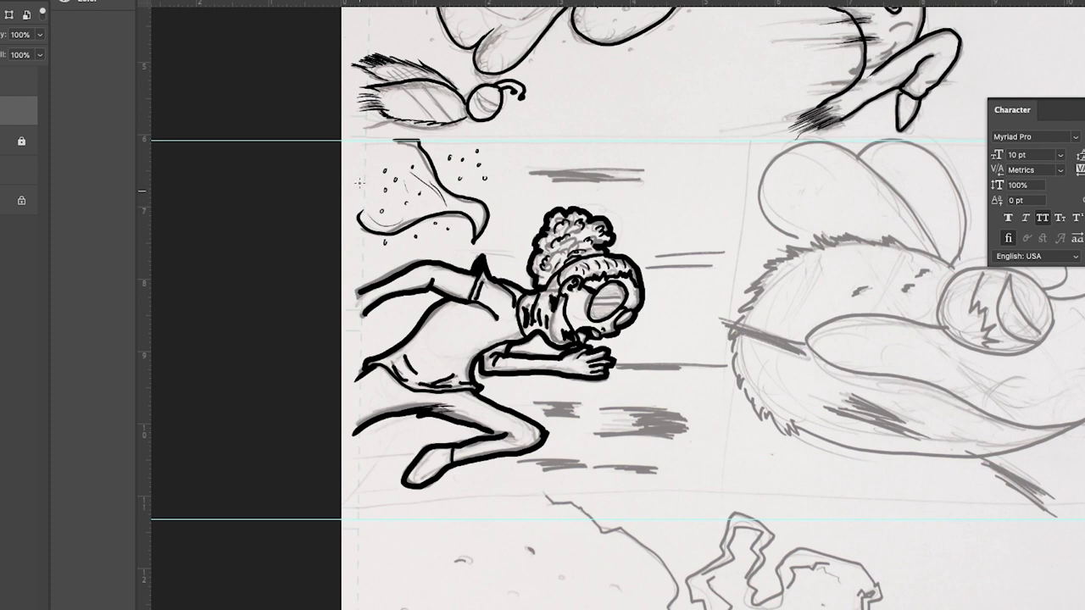
pyautogui.moveTo(359, 215)
pyautogui.mouseDown()
pyautogui.moveTo(343, 192)
pyautogui.moveTo(352, 204)
pyautogui.moveTo(369, 159)
pyautogui.mouseUp()
pyautogui.hotkey('ctrl', 'z')
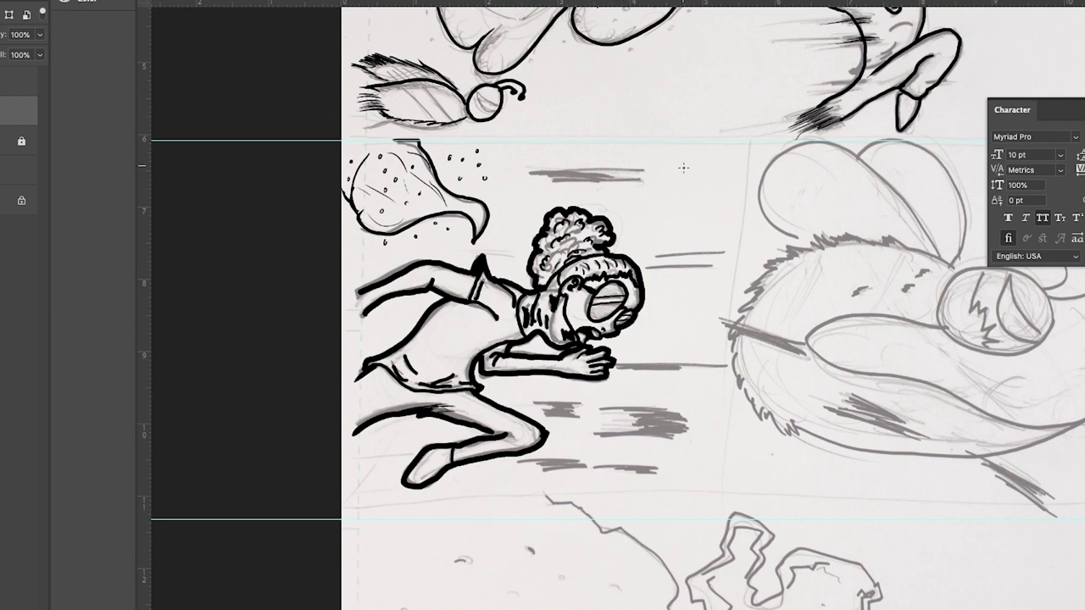
# Step: Ink tapered horizontal speed lines above, in front of and below the running figure with a thin-ended brush
pyautogui.click(2, 1)
pyautogui.click(2, 73)
pyautogui.moveTo(557, 177); pyautogui.dragTo(618, 176)
pyautogui.moveTo(559, 179); pyautogui.dragTo(603, 177)
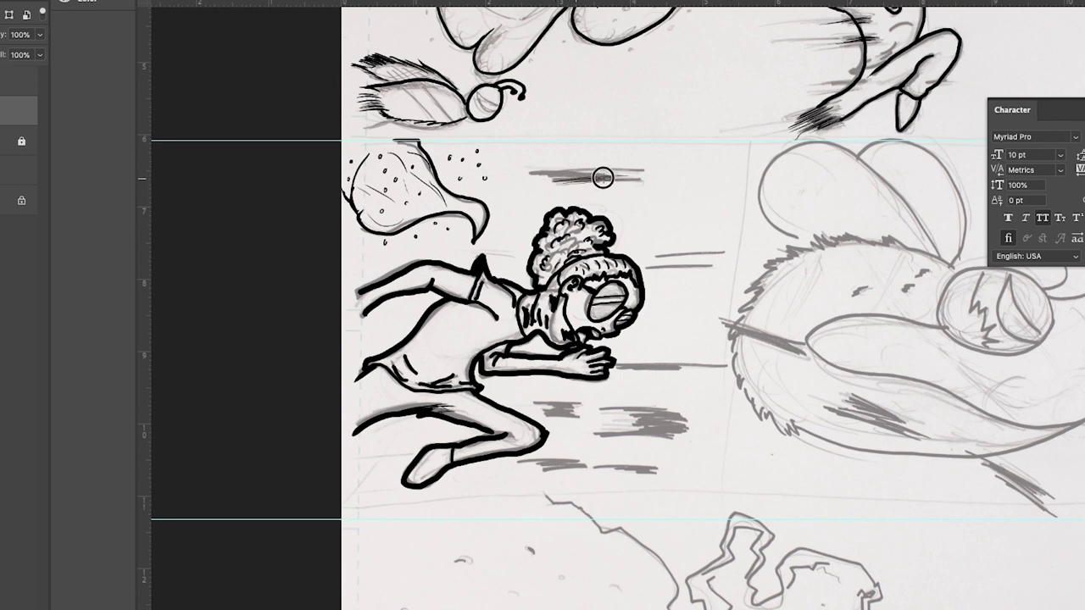
pyautogui.moveTo(526, 170); pyautogui.dragTo(702, 170)
pyautogui.moveTo(657, 256); pyautogui.dragTo(727, 253)
pyautogui.moveTo(657, 271); pyautogui.dragTo(712, 268)
pyautogui.moveTo(646, 413)
pyautogui.mouseDown()
pyautogui.moveTo(686, 415)
pyautogui.moveTo(636, 418)
pyautogui.moveTo(669, 426)
pyautogui.moveTo(610, 466)
pyautogui.moveTo(531, 467)
pyautogui.moveTo(574, 415)
pyautogui.moveTo(550, 402)
pyautogui.moveTo(692, 389)
pyautogui.moveTo(686, 363)
pyautogui.moveTo(627, 364)
pyautogui.moveTo(682, 365)
pyautogui.mouseUp()
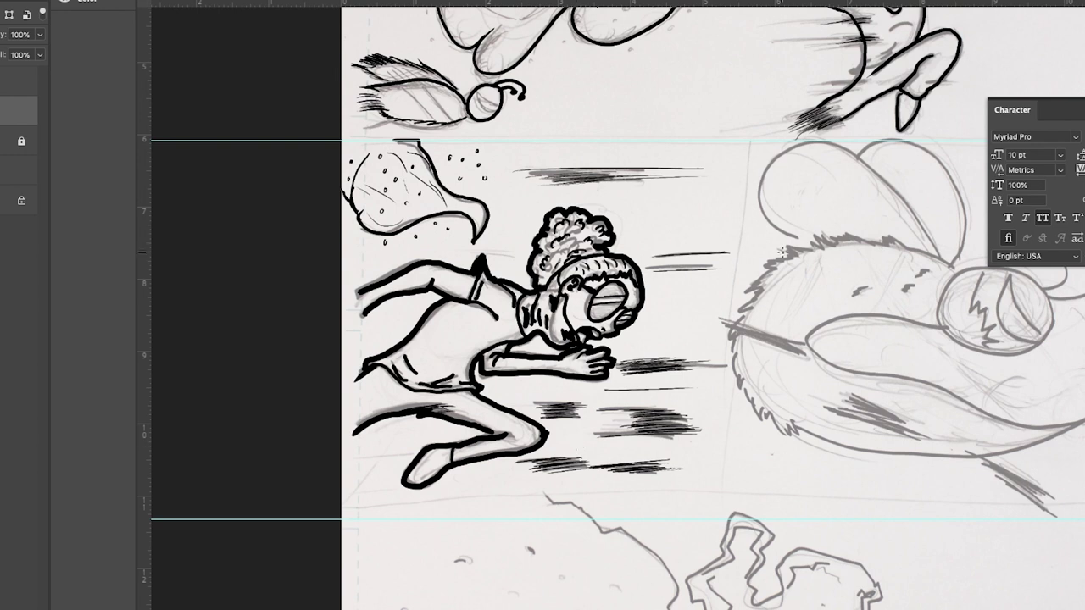
# Step: Ink the giant bee's furry curled body, stinger, round head and antennae in the second row's other panel
pyautogui.moveTo(803, 234)
pyautogui.mouseDown()
pyautogui.moveTo(613, 356)
pyautogui.moveTo(471, 343)
pyautogui.mouseUp()
pyautogui.moveTo(573, 350)
pyautogui.mouseDown()
pyautogui.moveTo(471, 344)
pyautogui.moveTo(409, 415)
pyautogui.moveTo(393, 468)
pyautogui.moveTo(412, 509)
pyautogui.moveTo(472, 544)
pyautogui.mouseUp()
pyautogui.moveTo(540, 556); pyautogui.dragTo(615, 561)
pyautogui.moveTo(696, 532)
pyautogui.mouseDown()
pyautogui.moveTo(764, 508)
pyautogui.moveTo(696, 555)
pyautogui.moveTo(605, 563)
pyautogui.mouseUp()
pyautogui.moveTo(479, 456)
pyautogui.mouseDown()
pyautogui.moveTo(571, 426)
pyautogui.moveTo(615, 441)
pyautogui.moveTo(498, 471)
pyautogui.moveTo(613, 482)
pyautogui.moveTo(649, 512)
pyautogui.moveTo(704, 531)
pyautogui.mouseUp()
pyautogui.moveTo(471, 534); pyautogui.dragTo(538, 558)
pyautogui.moveTo(691, 376)
pyautogui.mouseDown()
pyautogui.moveTo(669, 373)
pyautogui.moveTo(622, 443)
pyautogui.moveTo(694, 404)
pyautogui.moveTo(667, 361)
pyautogui.mouseUp()
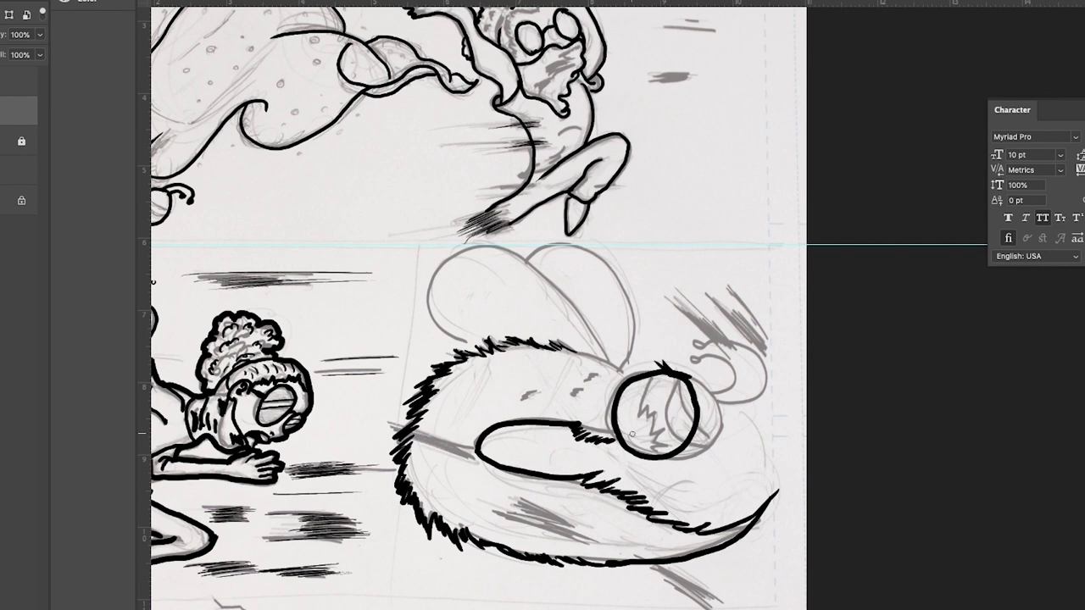
pyautogui.moveTo(629, 375)
pyautogui.mouseDown()
pyautogui.moveTo(597, 352)
pyautogui.moveTo(565, 340)
pyautogui.mouseUp()
pyautogui.moveTo(690, 376)
pyautogui.mouseDown()
pyautogui.moveTo(669, 357)
pyautogui.moveTo(644, 356)
pyautogui.moveTo(666, 300)
pyautogui.mouseUp()
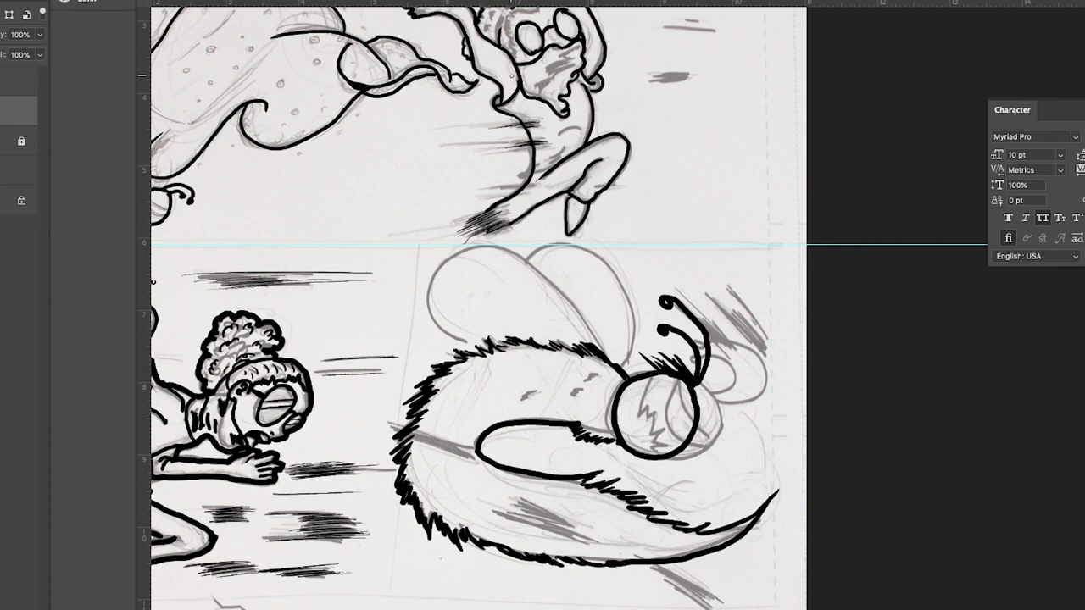
# Step: Ink fur marks on the giant bee and diagonal motion lines behind, across and below its body
pyautogui.moveTo(476, 458); pyautogui.dragTo(364, 413)
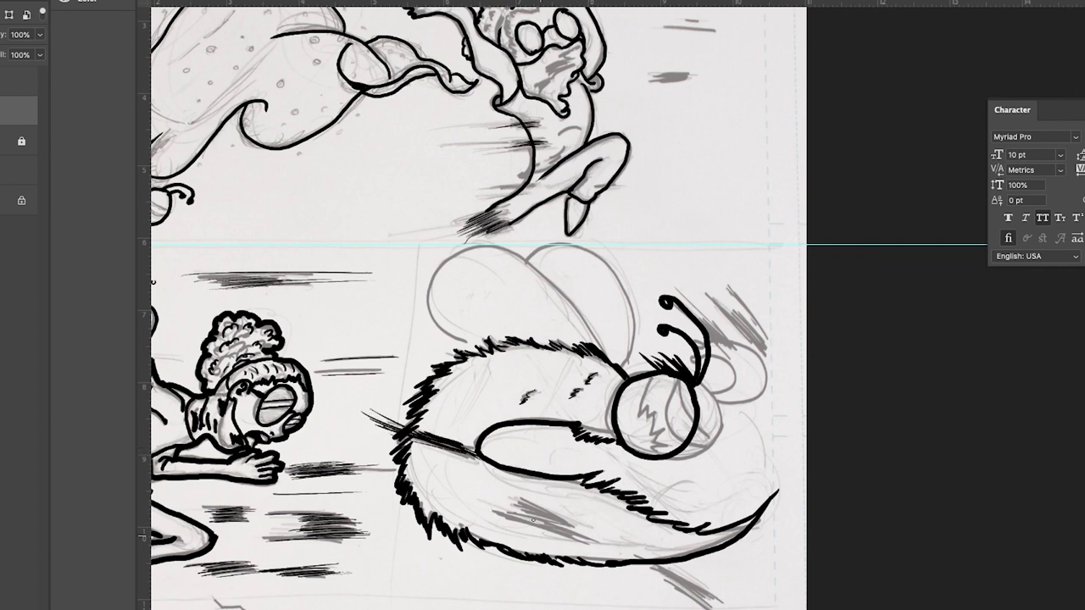
pyautogui.moveTo(533, 520); pyautogui.dragTo(581, 541)
pyautogui.moveTo(515, 502)
pyautogui.mouseDown()
pyautogui.moveTo(579, 532)
pyautogui.moveTo(583, 546)
pyautogui.mouseUp()
pyautogui.moveTo(644, 566)
pyautogui.mouseDown()
pyautogui.moveTo(720, 604)
pyautogui.moveTo(724, 595)
pyautogui.mouseUp()
# Step: Ink the giant bee's eye and face markings and both wings, filling the wings with crosshatched lines
pyautogui.moveTo(682, 392)
pyautogui.mouseDown()
pyautogui.moveTo(668, 428)
pyautogui.moveTo(684, 439)
pyautogui.mouseUp()
pyautogui.moveTo(654, 455)
pyautogui.mouseDown()
pyautogui.moveTo(645, 396)
pyautogui.moveTo(654, 381)
pyautogui.moveTo(524, 251)
pyautogui.moveTo(458, 352)
pyautogui.mouseUp()
pyautogui.moveTo(632, 363)
pyautogui.mouseDown()
pyautogui.moveTo(633, 320)
pyautogui.moveTo(580, 304)
pyautogui.mouseUp()
pyautogui.moveTo(457, 270); pyautogui.dragTo(466, 324)
pyautogui.moveTo(501, 265); pyautogui.dragTo(507, 315)
pyautogui.moveTo(593, 269)
pyautogui.mouseDown()
pyautogui.moveTo(600, 316)
pyautogui.moveTo(619, 315)
pyautogui.mouseUp()
pyautogui.moveTo(519, 284); pyautogui.dragTo(470, 315)
# Step: Ink heavy diagonal motion lines beyond the giant bee's antennae
pyautogui.moveTo(722, 307); pyautogui.dragTo(770, 347)
pyautogui.moveTo(712, 268); pyautogui.dragTo(780, 342)
pyautogui.moveTo(716, 302); pyautogui.dragTo(768, 355)
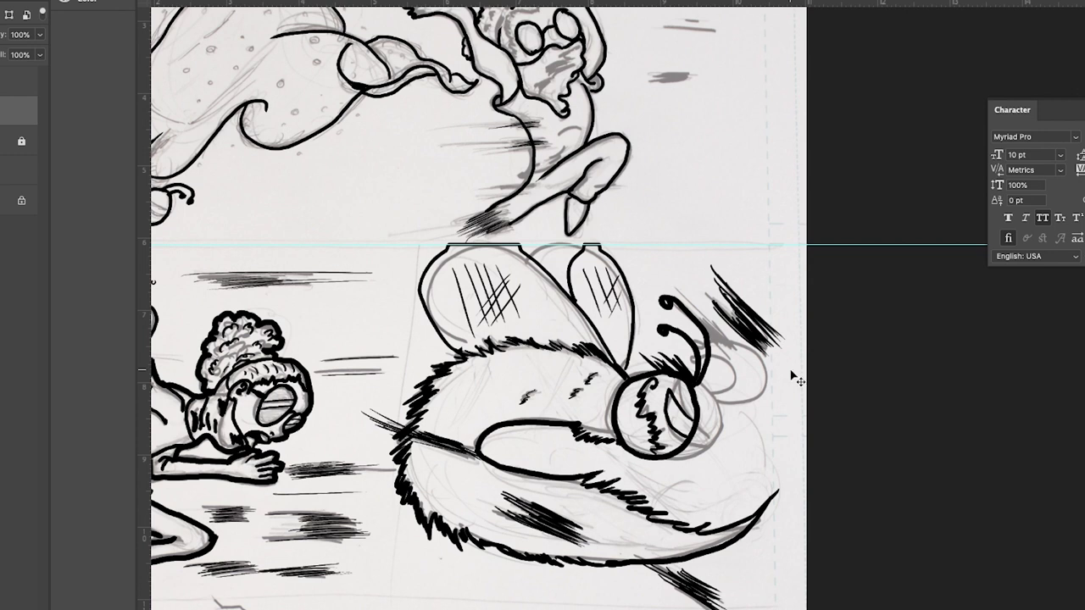
# Step: Scatter ink dots over the middle of the top panel's swarm and just outside its edges
pyautogui.moveTo(261, 158); pyautogui.dragTo(321, 326)
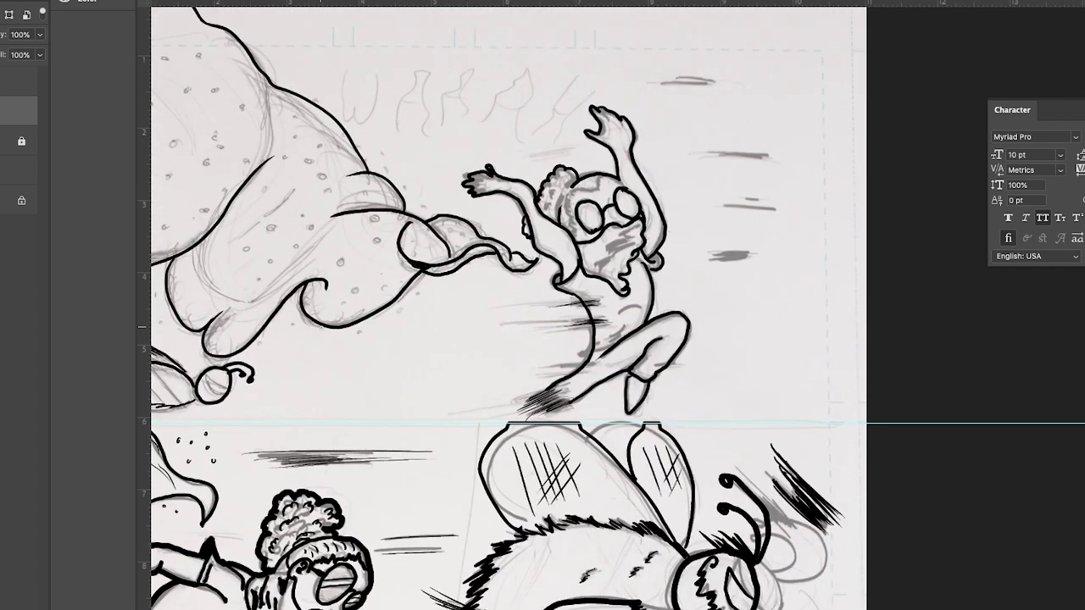
pyautogui.click(341, 263)
pyautogui.click(378, 240)
pyautogui.click(360, 331)
pyautogui.click(294, 322)
pyautogui.click(425, 207)
pyautogui.click(322, 175)
pyautogui.moveTo(321, 281); pyautogui.dragTo(455, 229)
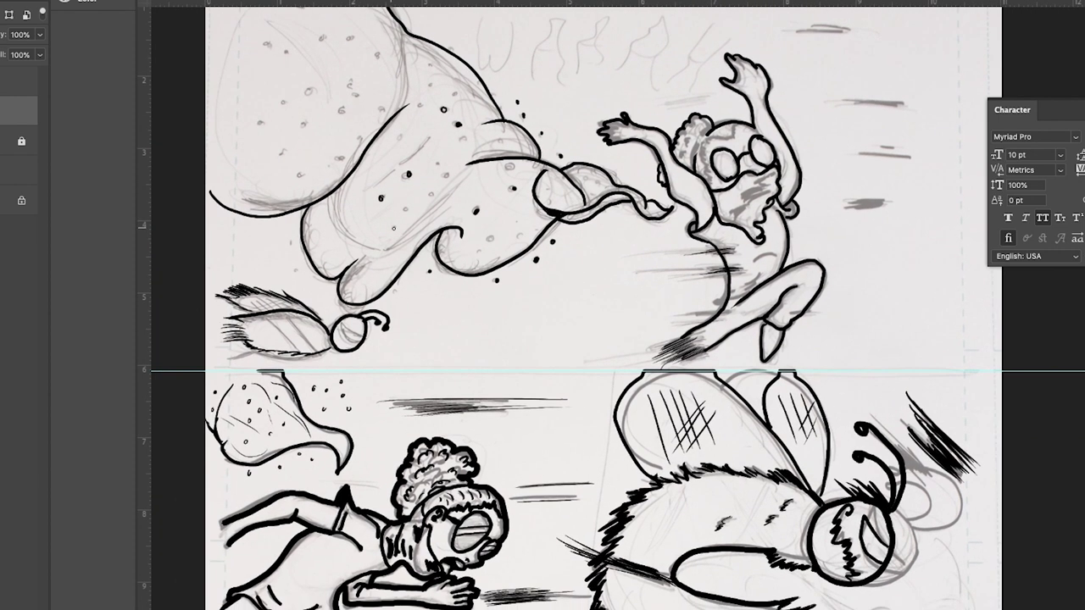
# Step: Dot the swarm's large rounded lobe and the adjoining upper section, following the sketched specks
pyautogui.click(300, 174)
pyautogui.click(284, 154)
pyautogui.click(260, 125)
pyautogui.click(287, 101)
pyautogui.click(310, 91)
pyautogui.click(304, 124)
pyautogui.click(343, 109)
pyautogui.click(355, 96)
pyautogui.click(236, 76)
pyautogui.click(322, 37)
pyautogui.click(441, 72)
pyautogui.click(454, 74)
pyautogui.click(464, 90)
pyautogui.click(426, 88)
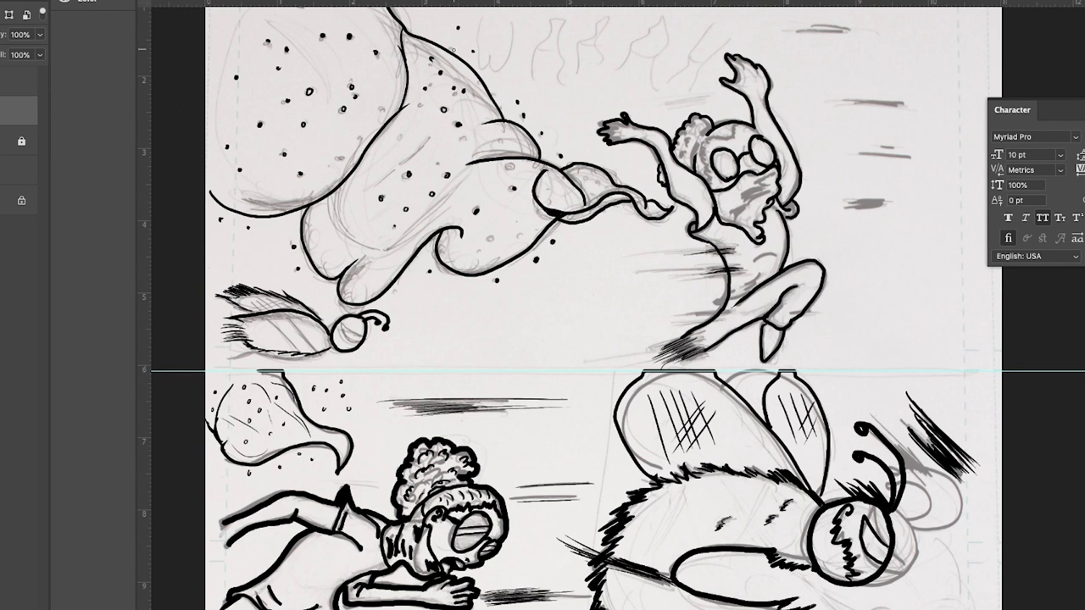
# Step: Fill the swarm's area near the page's upper corner with small scattered ink dots
pyautogui.scroll(4, 601, 339)
pyautogui.click(245, 156)
pyautogui.click(277, 120)
pyautogui.click(262, 97)
pyautogui.click(245, 114)
pyautogui.click(248, 87)
pyautogui.click(221, 95)
pyautogui.click(221, 123)
pyautogui.click(221, 198)
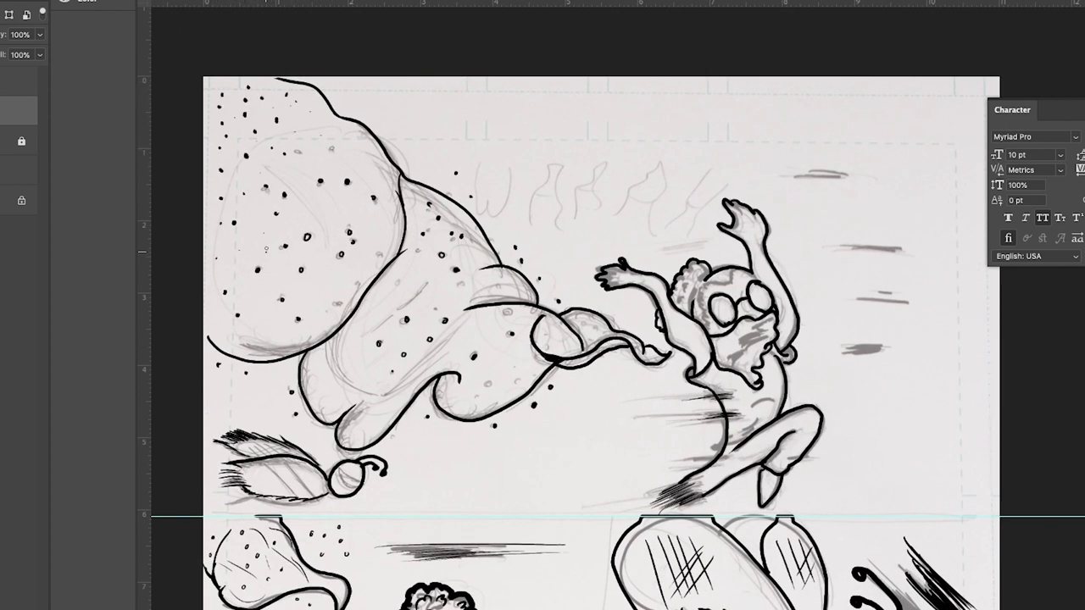
pyautogui.click(321, 146)
# Step: Add curved shading strokes to the swarm's lower lobes and stray dots outside its upper edge
pyautogui.moveTo(318, 407); pyautogui.dragTo(359, 394)
pyautogui.moveTo(353, 430); pyautogui.dragTo(378, 383)
pyautogui.click(443, 173)
pyautogui.click(416, 115)
pyautogui.click(388, 94)
pyautogui.click(482, 113)
pyautogui.click(493, 125)
# Step: Ink speed lines across the leaping figure's back and speckle the swarm's tapering end and surrounding edges with small dots
pyautogui.moveTo(737, 415); pyautogui.dragTo(717, 339)
pyautogui.press('super+=')
pyautogui.click(523, 190)
pyautogui.click(535, 192)
pyautogui.click(532, 206)
pyautogui.click(537, 214)
pyautogui.click(463, 218)
pyautogui.click(486, 225)
pyautogui.click(419, 267)
pyautogui.click(381, 286)
pyautogui.click(418, 285)
pyautogui.click(355, 314)
pyautogui.click(316, 291)
pyautogui.click(340, 233)
pyautogui.click(357, 200)
pyautogui.click(276, 272)
pyautogui.click(252, 306)
pyautogui.click(200, 364)
pyautogui.click(387, 213)
pyautogui.click(410, 232)
pyautogui.click(464, 108)
pyautogui.click(438, 88)
pyautogui.click(395, 64)
pyautogui.click(322, 387)
pyautogui.click(280, 384)
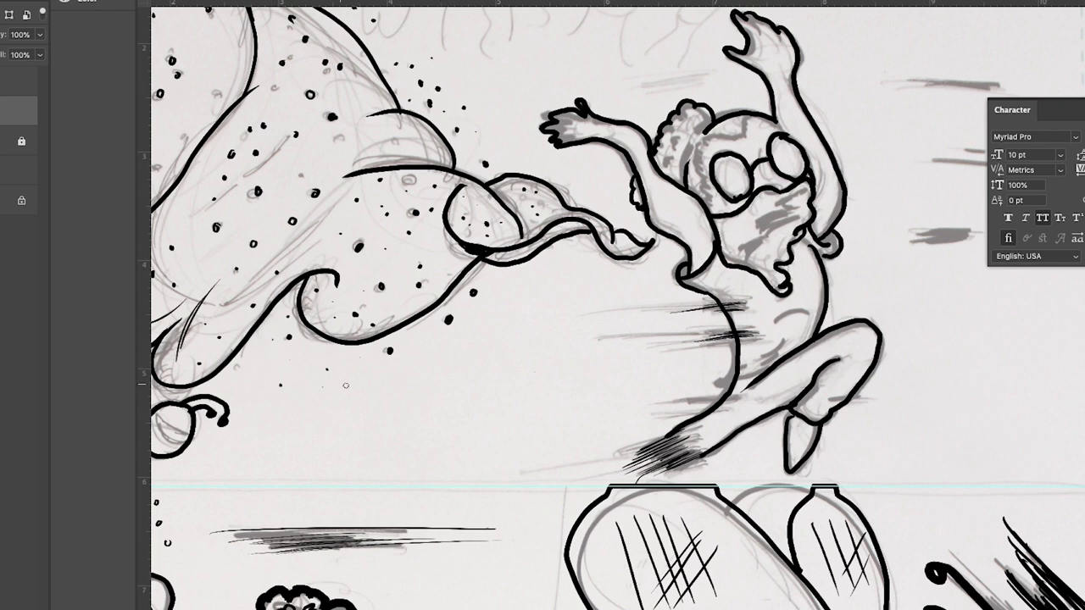
# Step: Scatter small ink dots above and below the swarm's tapering tail, near the leaping figure
pyautogui.click(425, 336)
pyautogui.click(496, 277)
pyautogui.click(536, 269)
pyautogui.click(543, 262)
pyautogui.click(580, 192)
pyautogui.click(544, 170)
# Step: Add thin shading lines inside the swarm's twisting tail and along its pointed tip
pyautogui.moveTo(544, 192); pyautogui.dragTo(555, 206)
pyautogui.moveTo(509, 194); pyautogui.dragTo(522, 208)
pyautogui.moveTo(598, 224); pyautogui.dragTo(509, 258)
pyautogui.moveTo(639, 249); pyautogui.dragTo(620, 239)
pyautogui.moveTo(634, 253); pyautogui.dragTo(621, 235)
pyautogui.moveTo(605, 239)
pyautogui.mouseDown()
pyautogui.moveTo(597, 222)
pyautogui.moveTo(570, 215)
pyautogui.mouseUp()
pyautogui.moveTo(547, 220); pyautogui.dragTo(522, 212)
pyautogui.moveTo(524, 196); pyautogui.dragTo(510, 182)
# Step: Ink thin contour strokes across the swarm's lower lobes and the small fold beside its large upper section
pyautogui.moveTo(428, 248); pyautogui.dragTo(340, 271)
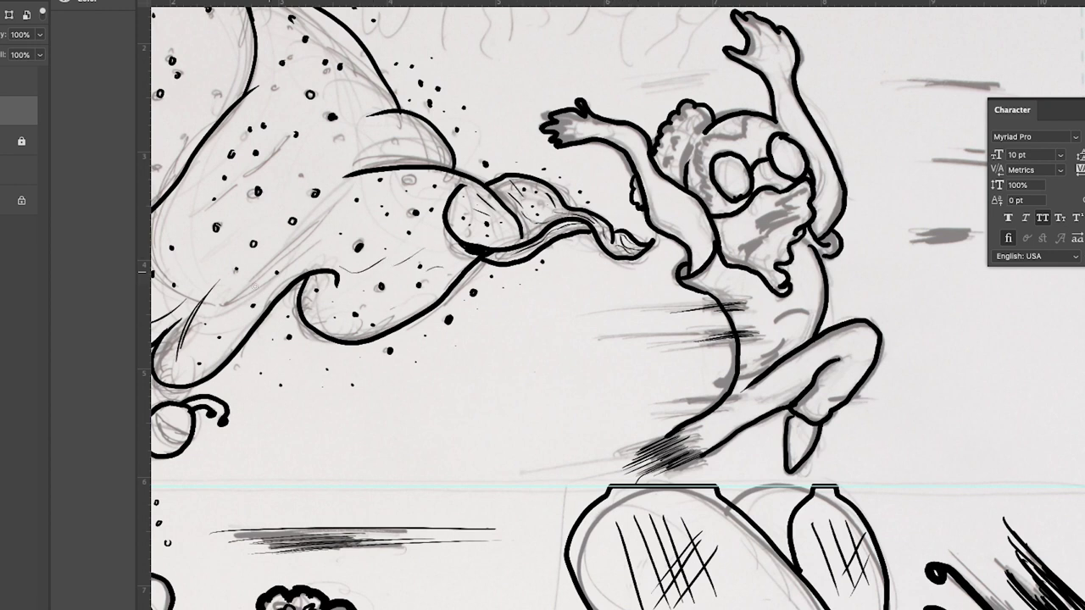
pyautogui.moveTo(220, 280); pyautogui.dragTo(338, 205)
pyautogui.moveTo(430, 148)
pyautogui.mouseDown()
pyautogui.moveTo(400, 146)
pyautogui.moveTo(377, 124)
pyautogui.mouseUp()
pyautogui.moveTo(417, 140); pyautogui.dragTo(387, 138)
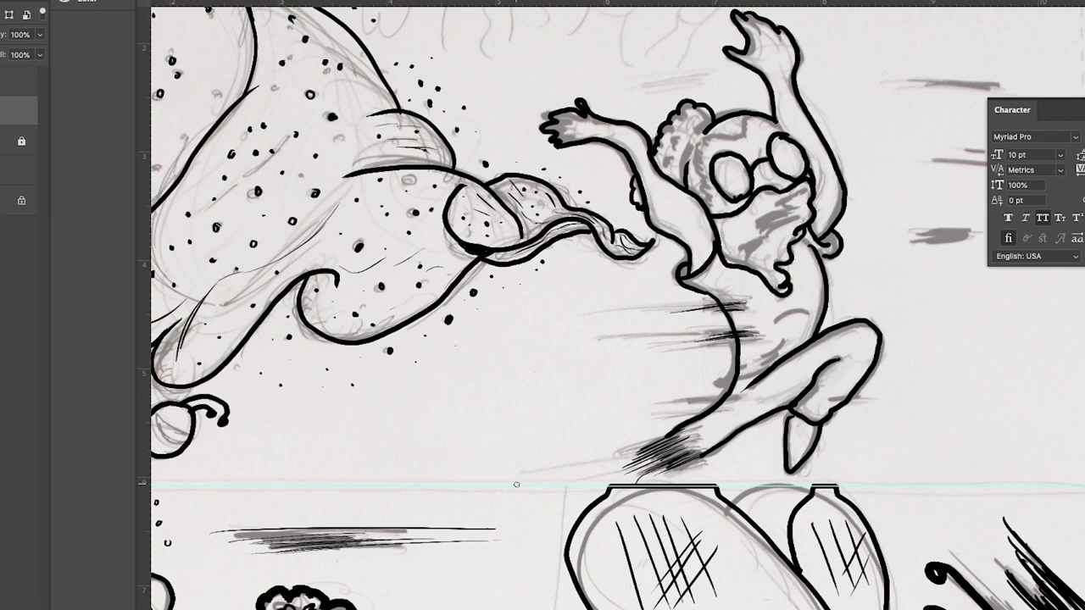
# Step: Ink the leaping figure's hair curls, hairline and mask folds, and add shading strokes to the mask and waist
pyautogui.moveTo(790, 210)
pyautogui.mouseDown()
pyautogui.moveTo(758, 231)
pyautogui.moveTo(766, 217)
pyautogui.moveTo(756, 207)
pyautogui.moveTo(749, 222)
pyautogui.mouseUp()
pyautogui.moveTo(669, 175)
pyautogui.mouseDown()
pyautogui.moveTo(687, 131)
pyautogui.moveTo(686, 168)
pyautogui.moveTo(690, 147)
pyautogui.moveTo(763, 117)
pyautogui.moveTo(702, 151)
pyautogui.moveTo(705, 204)
pyautogui.mouseUp()
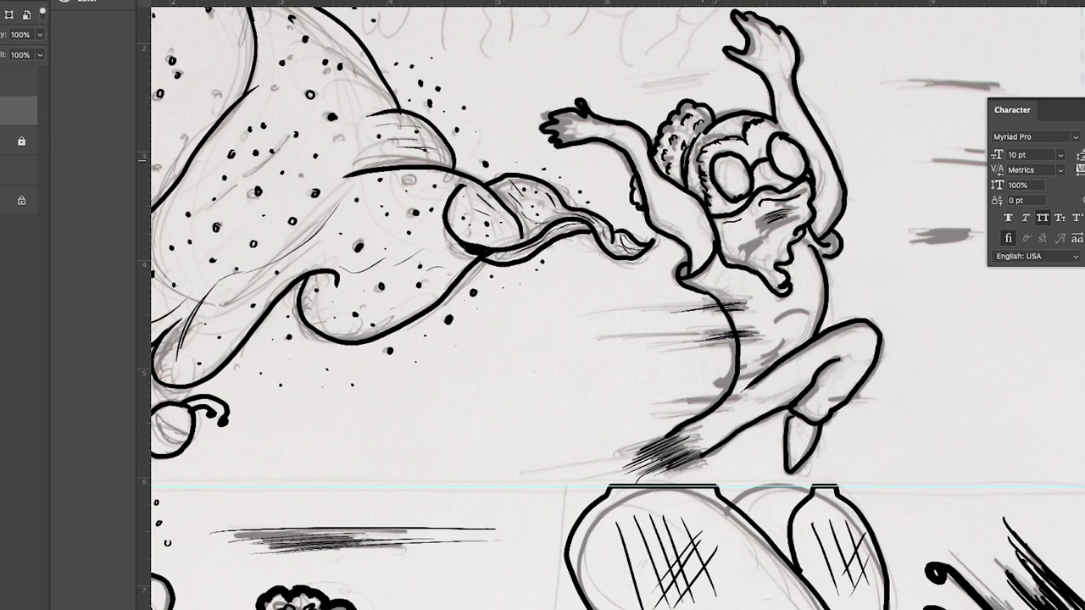
pyautogui.moveTo(739, 251)
pyautogui.mouseDown()
pyautogui.moveTo(776, 224)
pyautogui.moveTo(783, 311)
pyautogui.moveTo(790, 347)
pyautogui.mouseUp()
pyautogui.moveTo(738, 381)
pyautogui.mouseDown()
pyautogui.moveTo(763, 375)
pyautogui.moveTo(789, 343)
pyautogui.mouseUp()
# Step: Add finger lines to the leaping figure's raised hands and draw diagonal reflection lines across both glasses lenses
pyautogui.moveTo(577, 134)
pyautogui.mouseDown()
pyautogui.moveTo(559, 139)
pyautogui.moveTo(563, 112)
pyautogui.mouseUp()
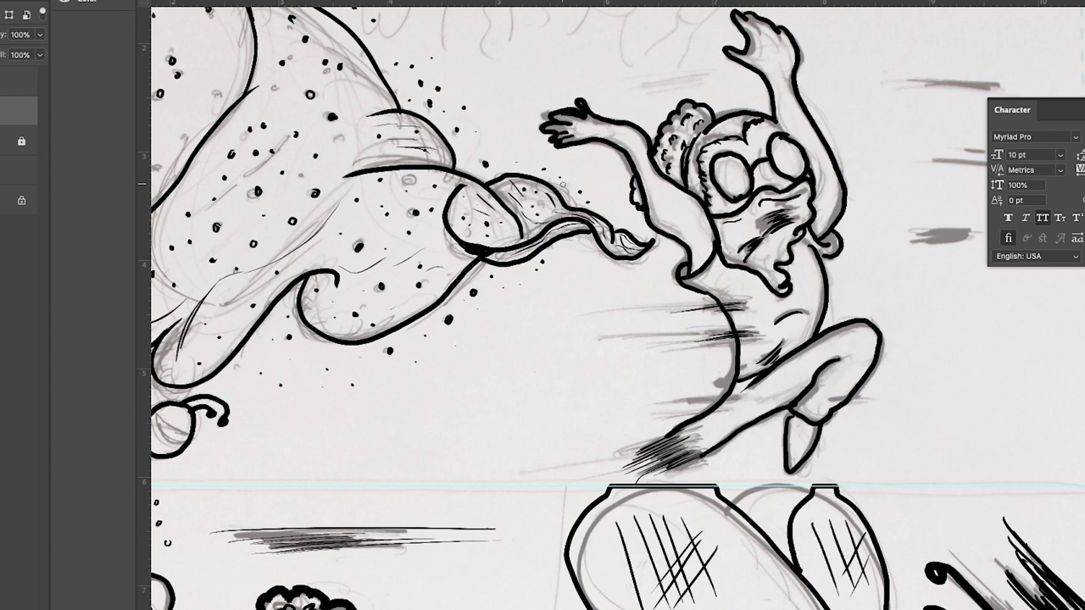
pyautogui.moveTo(743, 15)
pyautogui.mouseDown()
pyautogui.moveTo(760, 35)
pyautogui.moveTo(767, 28)
pyautogui.mouseUp()
pyautogui.moveTo(737, 151)
pyautogui.mouseDown()
pyautogui.moveTo(722, 174)
pyautogui.moveTo(735, 179)
pyautogui.moveTo(785, 142)
pyautogui.moveTo(800, 180)
pyautogui.mouseUp()
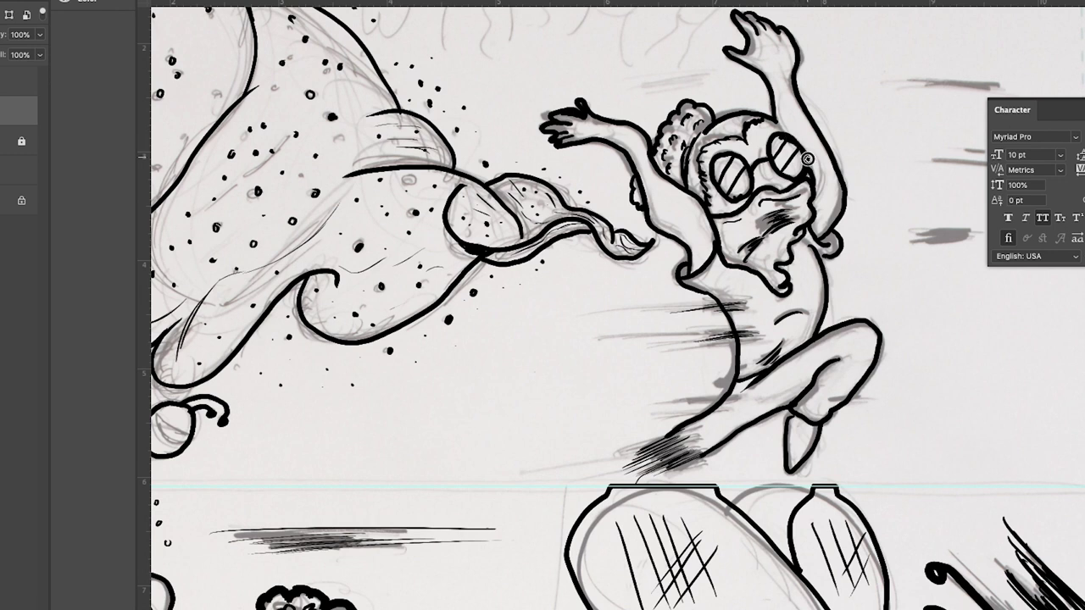
pyautogui.moveTo(781, 139)
pyautogui.mouseDown()
pyautogui.moveTo(771, 155)
pyautogui.moveTo(780, 137)
pyautogui.moveTo(785, 170)
pyautogui.moveTo(801, 152)
pyautogui.moveTo(798, 173)
pyautogui.moveTo(793, 164)
pyautogui.mouseUp()
# Step: Mark short shading strokes on the figure's torso and arms, and fill the lenses black around their reflections
pyautogui.moveTo(800, 316); pyautogui.dragTo(776, 327)
pyautogui.moveTo(684, 269); pyautogui.dragTo(689, 279)
pyautogui.moveTo(688, 206); pyautogui.dragTo(677, 222)
pyautogui.moveTo(836, 178); pyautogui.dragTo(827, 187)
pyautogui.moveTo(734, 159)
pyautogui.mouseDown()
pyautogui.moveTo(717, 171)
pyautogui.moveTo(720, 158)
pyautogui.moveTo(730, 197)
pyautogui.moveTo(742, 176)
pyautogui.moveTo(793, 168)
pyautogui.moveTo(785, 176)
pyautogui.mouseUp()
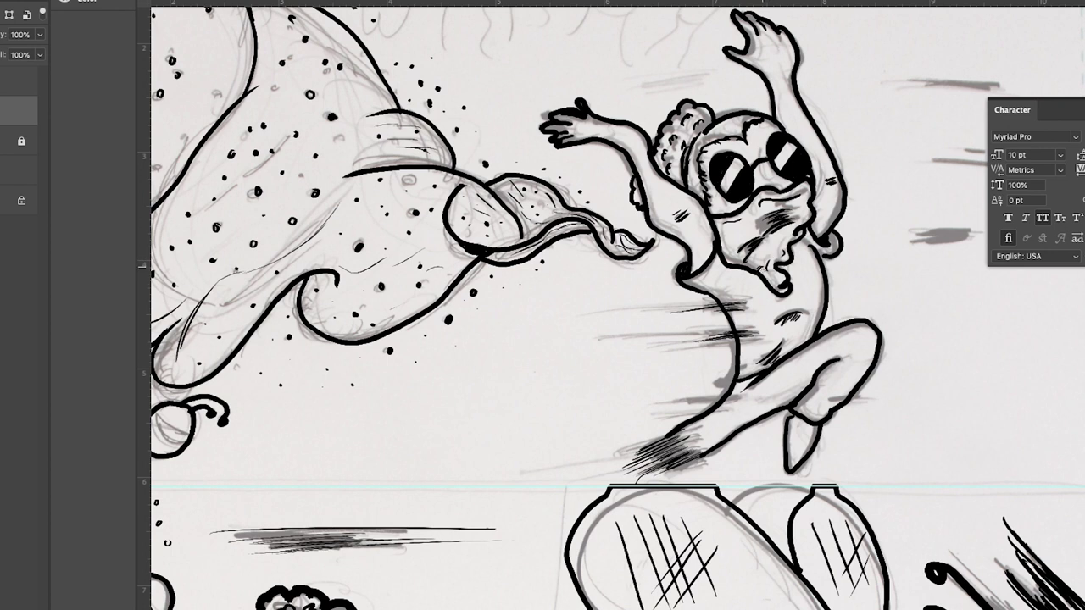
pyautogui.moveTo(763, 265); pyautogui.dragTo(762, 277)
# Step: Ink three clusters of horizontal speed lines in front of the leaping figure, following the gray sketch marks
pyautogui.moveTo(765, 393); pyautogui.dragTo(529, 423)
pyautogui.moveTo(675, 275); pyautogui.dragTo(726, 268)
pyautogui.moveTo(695, 270); pyautogui.dragTo(744, 260)
pyautogui.moveTo(648, 271); pyautogui.dragTo(746, 260)
pyautogui.moveTo(677, 265); pyautogui.dragTo(745, 257)
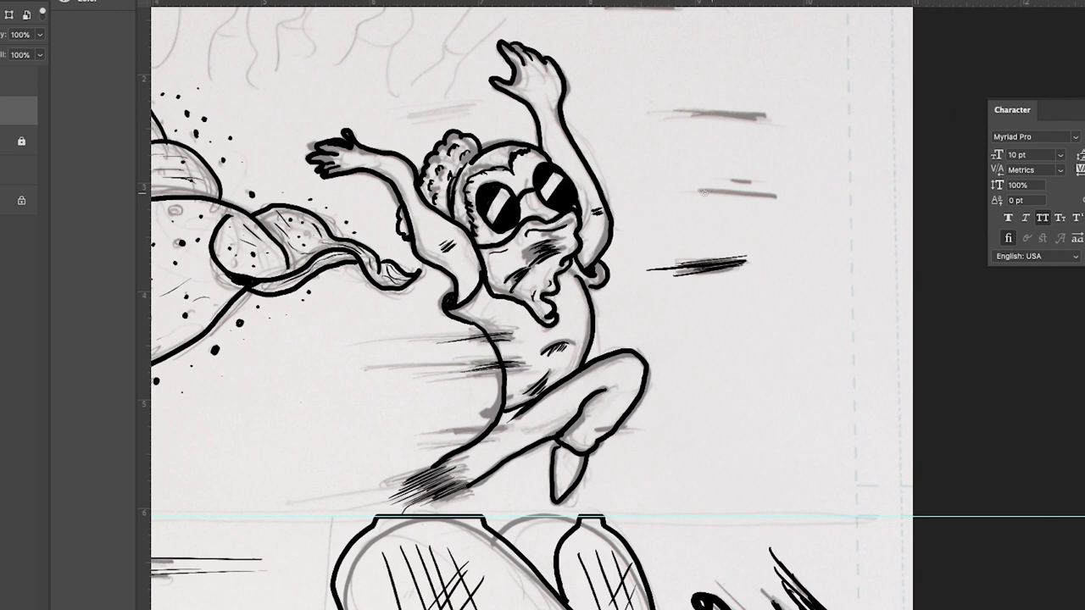
pyautogui.moveTo(703, 193); pyautogui.dragTo(799, 190)
pyautogui.moveTo(720, 184); pyautogui.dragTo(769, 179)
pyautogui.moveTo(676, 119); pyautogui.dragTo(773, 113)
pyautogui.moveTo(704, 110); pyautogui.dragTo(771, 104)
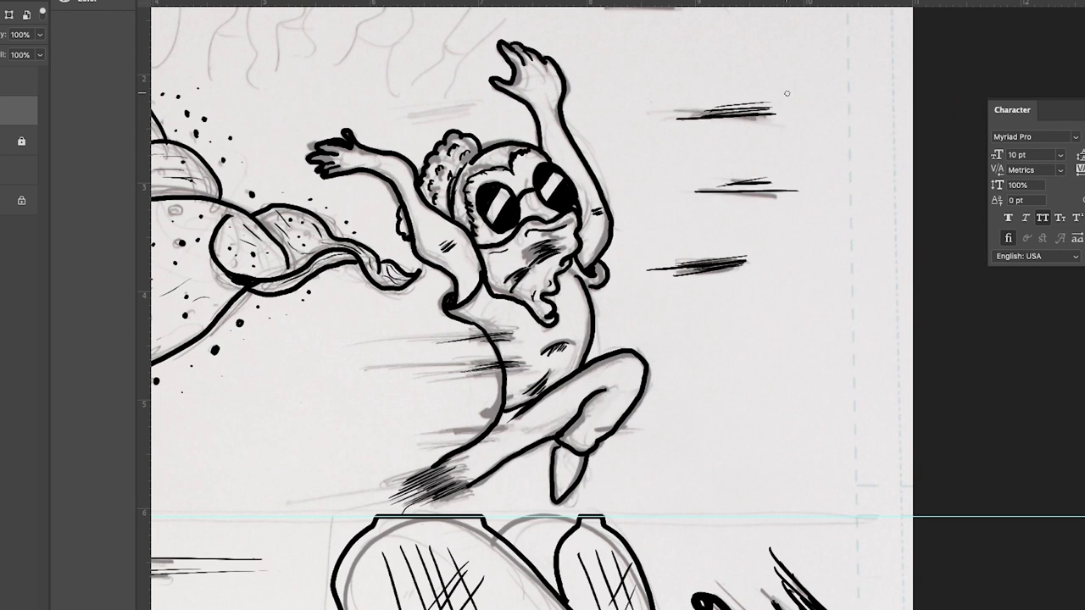
# Step: Draw small breath puffs in front of the masked figure's face in the middle panel
pyautogui.hotkey('ctrl', '-')
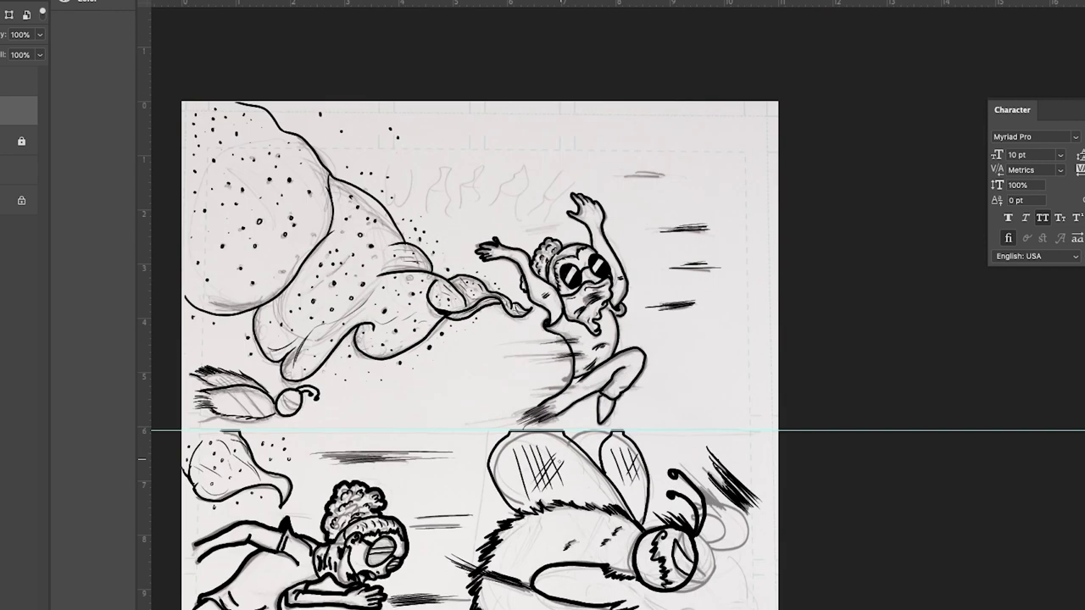
pyautogui.scroll(-10, 559, 146)
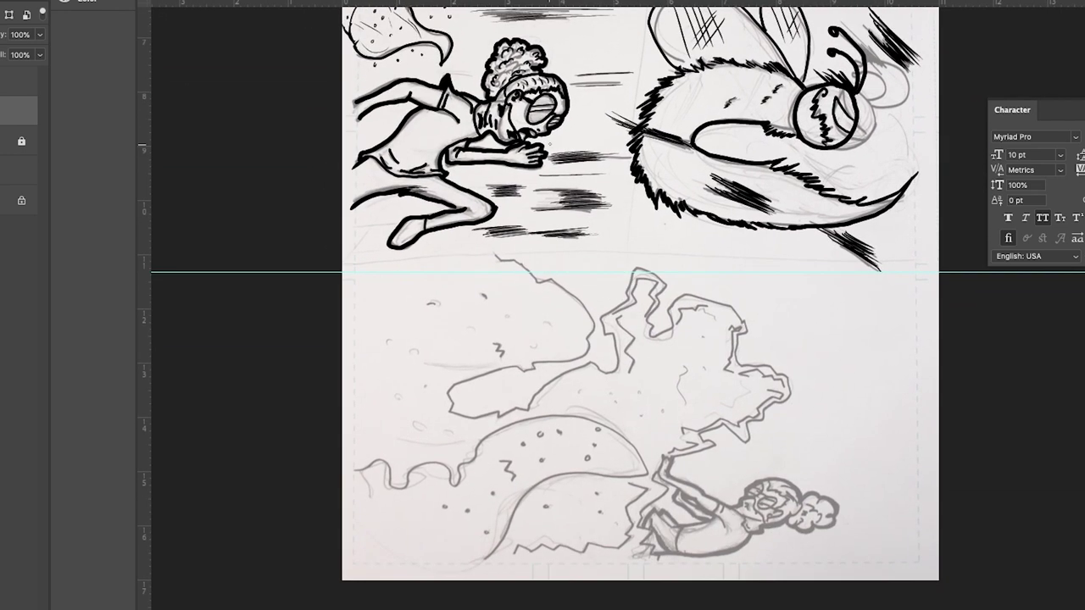
pyautogui.moveTo(561, 145)
pyautogui.mouseDown()
pyautogui.moveTo(551, 141)
pyautogui.moveTo(597, 138)
pyautogui.mouseUp()
# Step: Trace the bottom panel's jagged swarm edge and the fallen figure's outline, including head, hair bun and arms, with thick lines
pyautogui.moveTo(659, 558)
pyautogui.mouseDown()
pyautogui.moveTo(643, 530)
pyautogui.moveTo(659, 472)
pyautogui.moveTo(767, 413)
pyautogui.moveTo(790, 375)
pyautogui.moveTo(736, 348)
pyautogui.moveTo(739, 315)
pyautogui.moveTo(671, 298)
pyautogui.moveTo(650, 325)
pyautogui.moveTo(663, 280)
pyautogui.moveTo(627, 285)
pyautogui.moveTo(601, 331)
pyautogui.moveTo(601, 371)
pyautogui.moveTo(494, 415)
pyautogui.moveTo(450, 400)
pyautogui.moveTo(593, 348)
pyautogui.moveTo(564, 283)
pyautogui.moveTo(494, 252)
pyautogui.moveTo(666, 558)
pyautogui.moveTo(707, 556)
pyautogui.mouseUp()
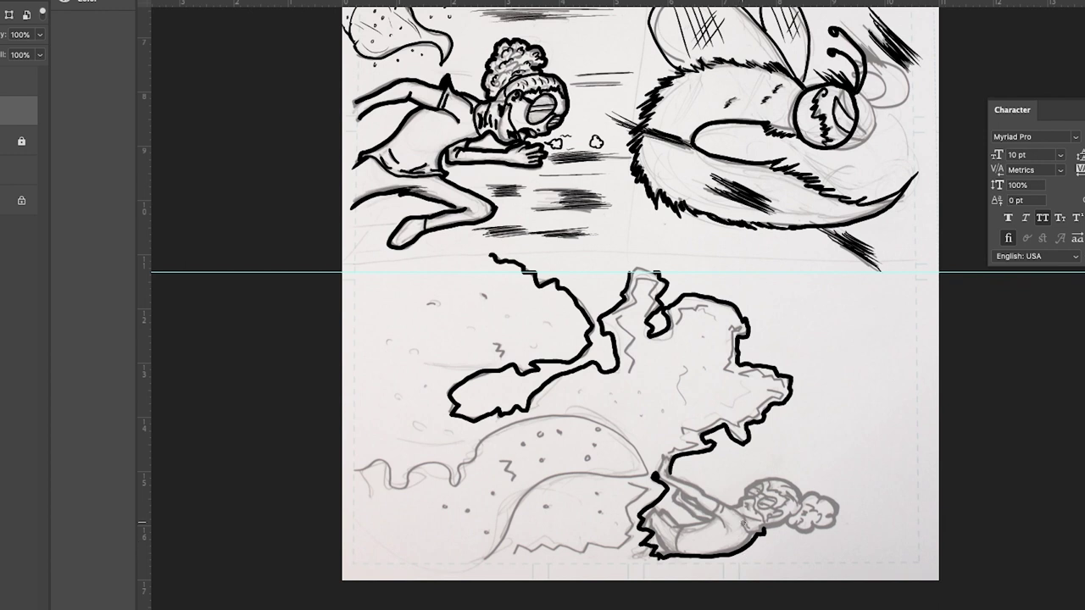
pyautogui.moveTo(763, 530)
pyautogui.mouseDown()
pyautogui.moveTo(833, 522)
pyautogui.moveTo(832, 505)
pyautogui.moveTo(799, 500)
pyautogui.moveTo(781, 482)
pyautogui.moveTo(750, 485)
pyautogui.moveTo(734, 506)
pyautogui.moveTo(669, 473)
pyautogui.moveTo(701, 492)
pyautogui.mouseUp()
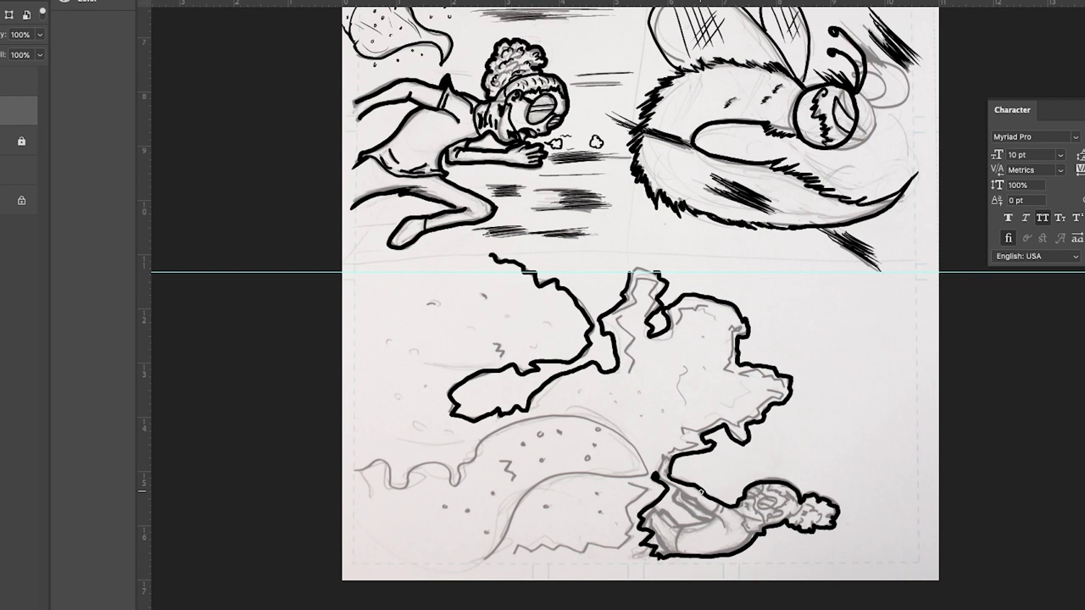
pyautogui.press('super+=')
pyautogui.press('super+=')
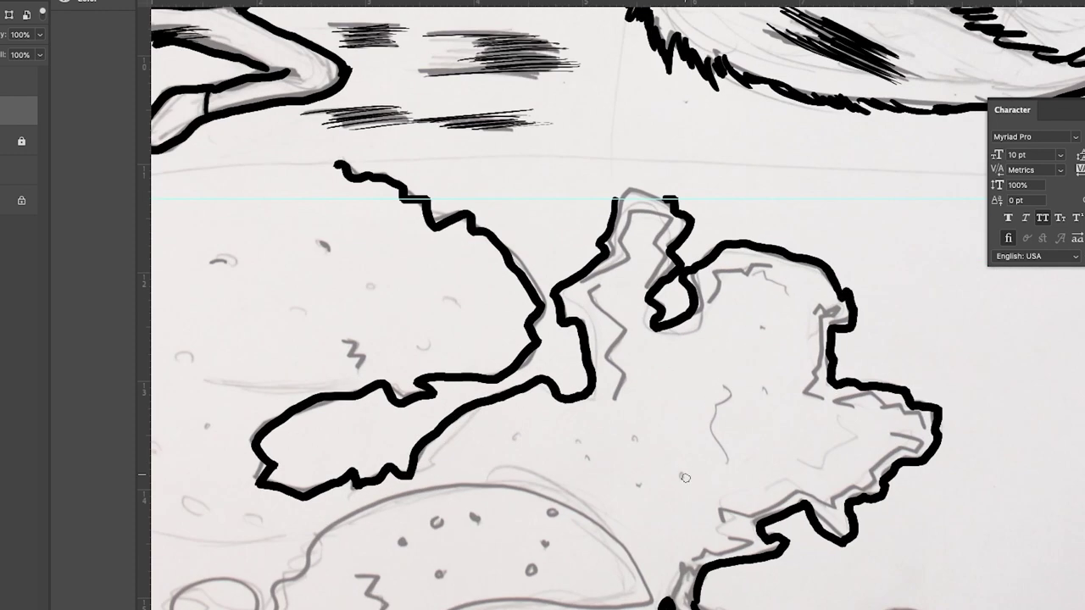
pyautogui.moveTo(686, 471); pyautogui.dragTo(734, 264)
pyautogui.moveTo(683, 499)
pyautogui.mouseDown()
pyautogui.moveTo(766, 455)
pyautogui.moveTo(723, 486)
pyautogui.moveTo(744, 486)
pyautogui.moveTo(759, 509)
pyautogui.moveTo(824, 484)
pyautogui.moveTo(710, 404)
pyautogui.mouseUp()
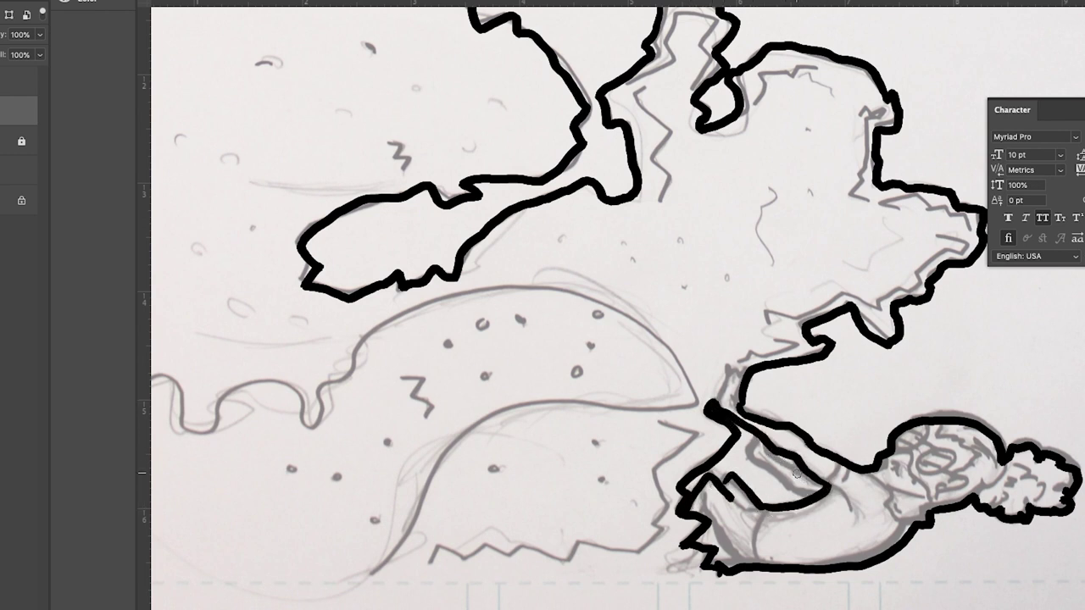
pyautogui.moveTo(754, 444)
pyautogui.mouseDown()
pyautogui.moveTo(797, 492)
pyautogui.moveTo(798, 462)
pyautogui.moveTo(766, 454)
pyautogui.mouseUp()
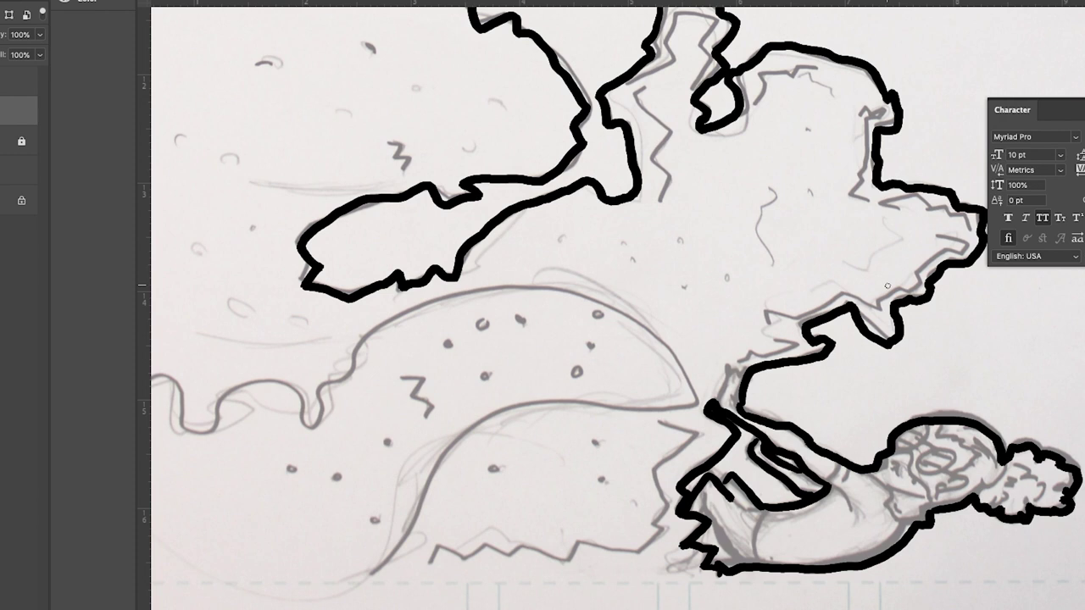
# Step: Dot the lower part of the bottom panel's swarm and ink a thin jagged line beside the fallen figure's arms
pyautogui.click(336, 478)
pyautogui.click(209, 506)
pyautogui.click(217, 543)
pyautogui.click(175, 478)
pyautogui.click(189, 567)
pyautogui.moveTo(268, 540); pyautogui.dragTo(389, 431)
pyautogui.click(230, 466)
pyautogui.click(224, 421)
pyautogui.click(339, 367)
pyautogui.click(261, 435)
pyautogui.click(497, 412)
pyautogui.click(449, 431)
pyautogui.click(615, 357)
pyautogui.click(728, 369)
pyautogui.click(717, 335)
pyautogui.moveTo(796, 417)
pyautogui.mouseDown()
pyautogui.moveTo(806, 457)
pyautogui.moveTo(782, 348)
pyautogui.moveTo(787, 300)
pyautogui.moveTo(751, 300)
pyautogui.mouseUp()
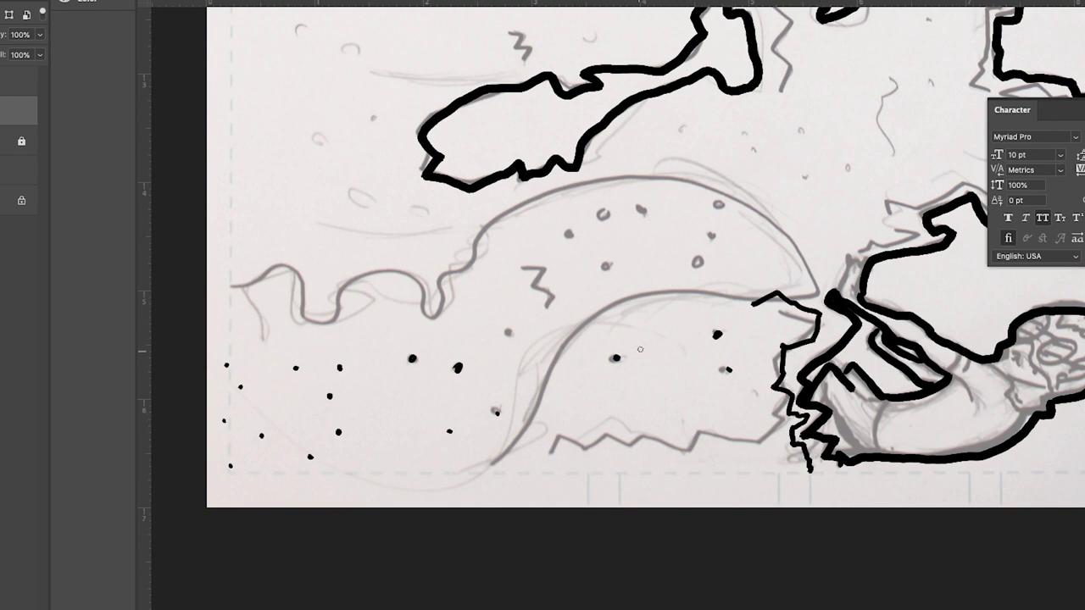
# Step: Ink the sketched round specks inside the curved lobe of the bottom panel's swarm
pyautogui.moveTo(696, 255); pyautogui.dragTo(697, 256)
pyautogui.moveTo(718, 199); pyautogui.dragTo(718, 200)
pyautogui.click(712, 237)
pyautogui.click(640, 210)
pyautogui.moveTo(602, 210); pyautogui.dragTo(604, 210)
pyautogui.click(570, 233)
pyautogui.click(607, 266)
# Step: Echo the bottom swarm's thick outline with thin jagged lines along its arms and around its narrow gap
pyautogui.moveTo(841, 290)
pyautogui.mouseDown()
pyautogui.moveTo(856, 254)
pyautogui.moveTo(844, 236)
pyautogui.moveTo(923, 241)
pyautogui.moveTo(913, 211)
pyautogui.mouseUp()
pyautogui.moveTo(891, 175); pyautogui.dragTo(738, 325)
pyautogui.moveTo(604, 235)
pyautogui.mouseDown()
pyautogui.moveTo(640, 216)
pyautogui.moveTo(631, 94)
pyautogui.moveTo(649, 82)
pyautogui.moveTo(662, 31)
pyautogui.moveTo(708, 47)
pyautogui.moveTo(678, 97)
pyautogui.moveTo(682, 149)
pyautogui.moveTo(730, 145)
pyautogui.moveTo(769, 77)
pyautogui.moveTo(805, 76)
pyautogui.moveTo(817, 103)
pyautogui.moveTo(840, 97)
pyautogui.moveTo(863, 128)
pyautogui.moveTo(860, 202)
pyautogui.mouseUp()
pyautogui.moveTo(930, 213)
pyautogui.mouseDown()
pyautogui.moveTo(959, 250)
pyautogui.moveTo(925, 266)
pyautogui.moveTo(864, 335)
pyautogui.moveTo(885, 210)
pyautogui.mouseUp()
pyautogui.moveTo(762, 289)
pyautogui.mouseDown()
pyautogui.moveTo(746, 245)
pyautogui.moveTo(749, 195)
pyautogui.mouseUp()
pyautogui.click(796, 142)
pyautogui.moveTo(484, 257); pyautogui.dragTo(575, 211)
pyautogui.moveTo(354, 301)
pyautogui.mouseDown()
pyautogui.moveTo(447, 277)
pyautogui.moveTo(631, 346)
pyautogui.mouseUp()
pyautogui.moveTo(503, 318)
pyautogui.mouseDown()
pyautogui.moveTo(500, 291)
pyautogui.moveTo(445, 301)
pyautogui.mouseUp()
# Step: Dot the bottom swarm's section near the page's outer edge, mixing small specks with larger rounded ones
pyautogui.click(385, 314)
pyautogui.click(373, 348)
pyautogui.click(332, 380)
pyautogui.click(314, 349)
pyautogui.click(435, 197)
pyautogui.click(387, 174)
pyautogui.click(405, 282)
pyautogui.click(442, 342)
pyautogui.click(501, 355)
# Step: Ink a thin jagged line inside the bottom swarm's upper lobe and scatter dots throughout that lobe
pyautogui.moveTo(494, 261)
pyautogui.mouseDown()
pyautogui.moveTo(557, 216)
pyautogui.moveTo(685, 199)
pyautogui.moveTo(734, 89)
pyautogui.moveTo(578, 61)
pyautogui.mouseUp()
pyautogui.click(678, 161)
pyautogui.click(654, 119)
pyautogui.click(696, 137)
pyautogui.click(708, 120)
pyautogui.click(625, 150)
pyautogui.click(558, 152)
pyautogui.click(573, 121)
pyautogui.click(443, 123)
pyautogui.click(318, 181)
pyautogui.click(382, 122)
pyautogui.click(351, 226)
pyautogui.click(330, 248)
pyautogui.click(347, 83)
pyautogui.click(401, 61)
pyautogui.click(496, 69)
pyautogui.click(476, 98)
pyautogui.click(312, 79)
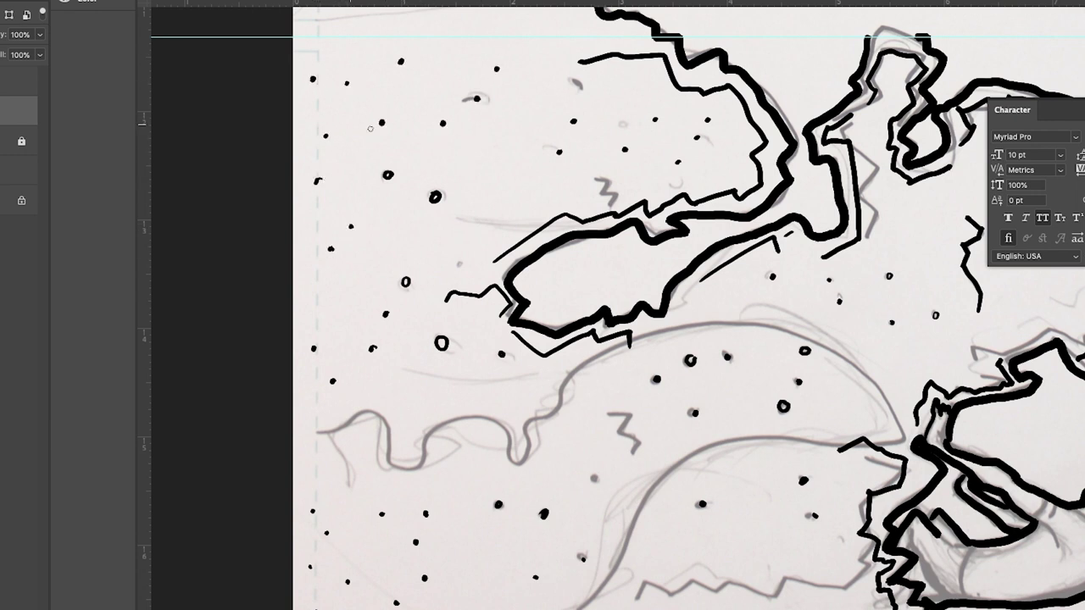
pyautogui.click(582, 84)
# Step: Fill the remaining gaps in the bottom swarm's upper lobe and the area beneath it with extra small dots
pyautogui.moveTo(484, 133); pyautogui.dragTo(462, 258)
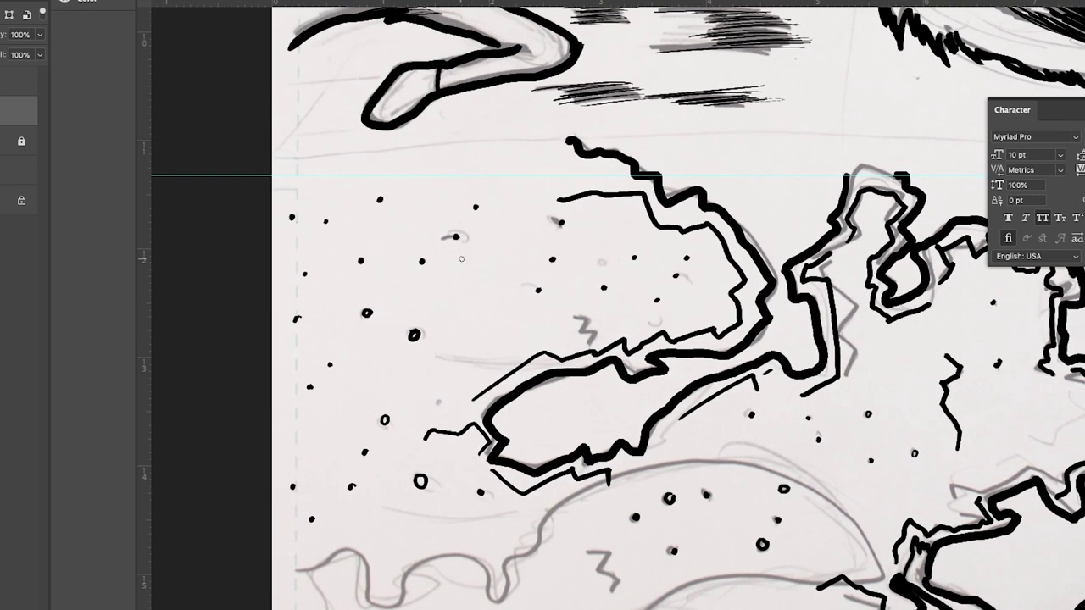
pyautogui.click(503, 342)
pyautogui.click(452, 388)
pyautogui.click(375, 380)
pyautogui.click(339, 431)
pyautogui.click(357, 337)
pyautogui.click(396, 282)
pyautogui.click(331, 298)
pyautogui.click(289, 270)
pyautogui.click(564, 292)
pyautogui.click(620, 220)
pyautogui.click(702, 316)
pyautogui.click(609, 312)
pyautogui.click(454, 501)
pyautogui.click(420, 537)
pyautogui.click(349, 561)
pyautogui.click(283, 520)
# Step: Speckle the bottom swarm's large branching section above the fallen figure with small dots
pyautogui.click(814, 538)
pyautogui.click(927, 345)
pyautogui.click(871, 326)
pyautogui.click(1012, 385)
pyautogui.click(1033, 307)
pyautogui.click(1057, 419)
pyautogui.click(994, 418)
pyautogui.click(954, 483)
# Step: Scatter more small dots across the bottom swarm's lower section and curved lobes to even out the texture
pyautogui.scroll(-5, 733, 599)
pyautogui.click(589, 485)
pyautogui.click(775, 505)
pyautogui.click(693, 413)
pyautogui.click(431, 428)
pyautogui.click(353, 521)
pyautogui.click(312, 413)
pyautogui.click(306, 506)
pyautogui.click(415, 324)
pyautogui.click(371, 245)
pyautogui.click(510, 338)
pyautogui.click(611, 308)
pyautogui.click(576, 431)
pyautogui.click(644, 427)
pyautogui.click(704, 307)
# Step: Hide the underlying sketch to check the clean inks on the whole page, and show it again
pyautogui.press('super+minus')
pyautogui.press('super+minus')
pyautogui.press('super+minus')
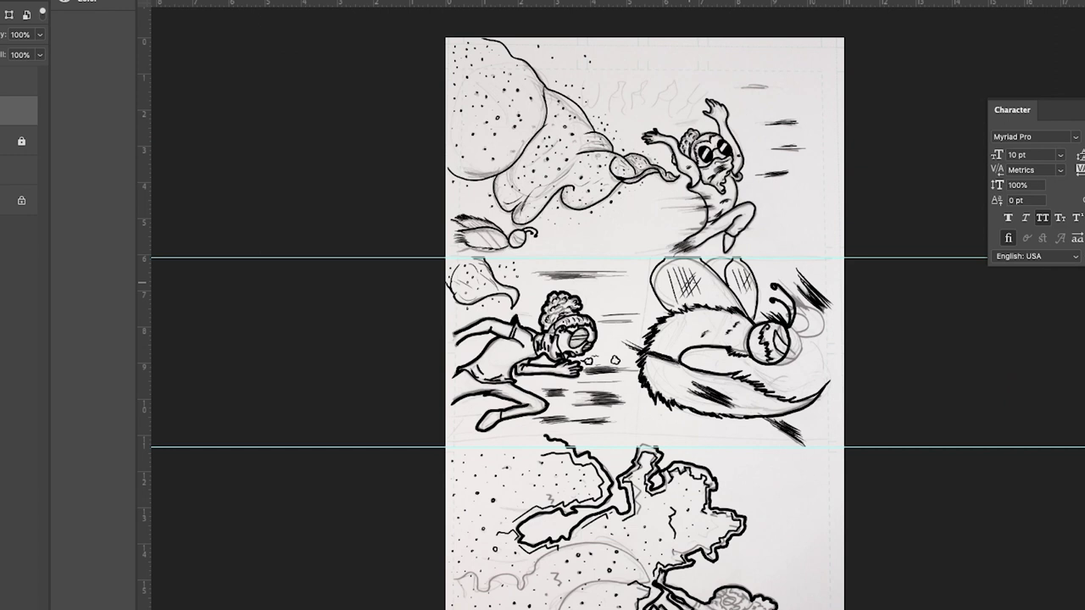
pyautogui.press('super+comma')
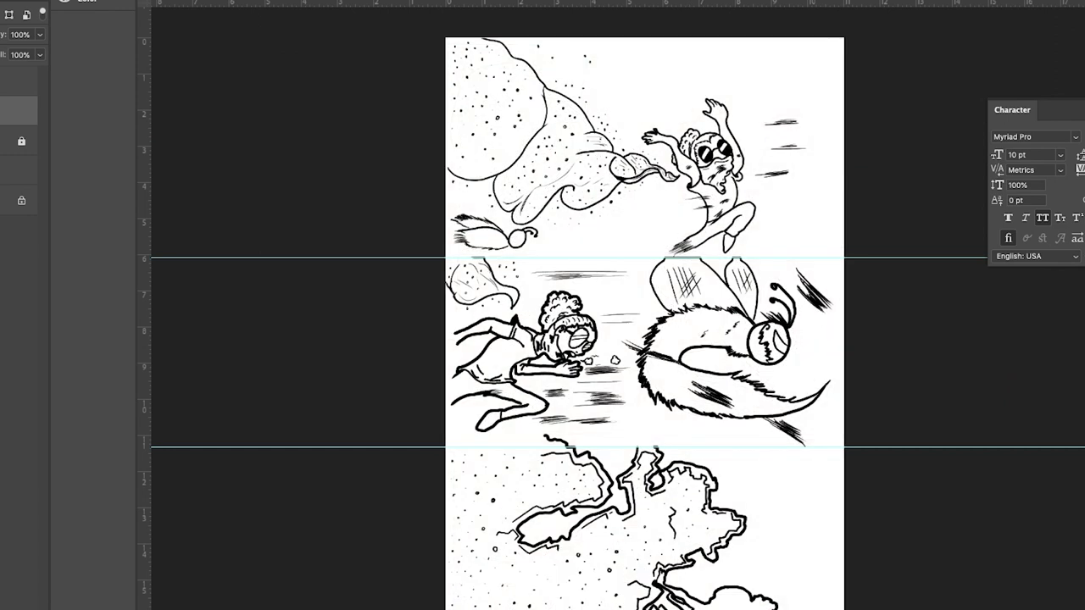
pyautogui.hotkey('ctrl', ',')
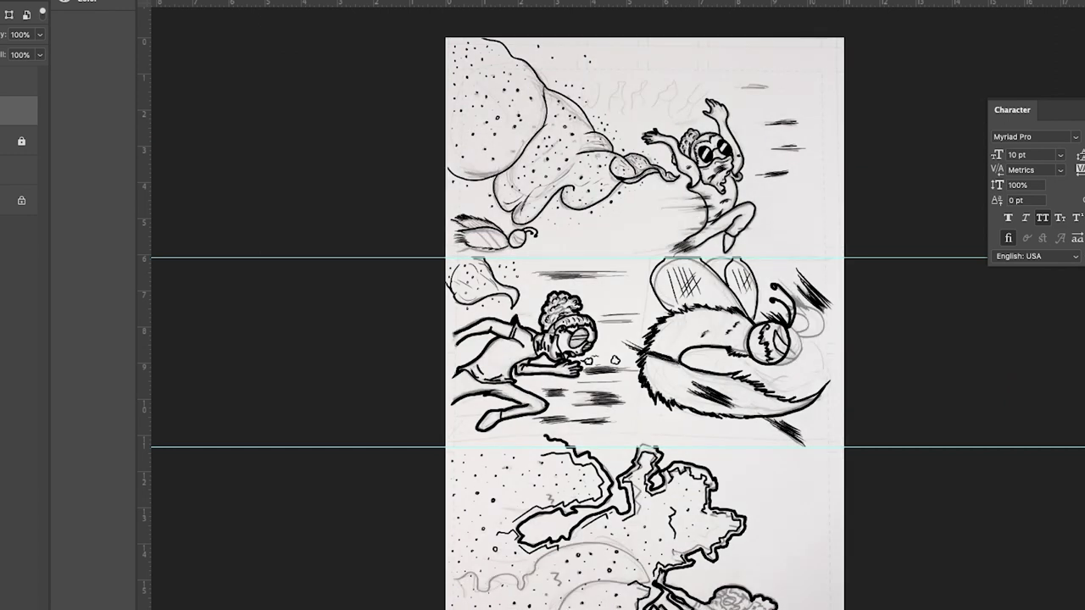
# Step: Ink the fallen figure in the bottom panel: the facial features, the curly hair bun, and the collar and sleeve lines of the shirt
pyautogui.hotkey('ctrl', ',')
pyautogui.hotkey('ctrl', ',')
pyautogui.hotkey('ctrl', '=')
pyautogui.hotkey('ctrl', '=')
pyautogui.moveTo(722, 517); pyautogui.dragTo(695, 188)
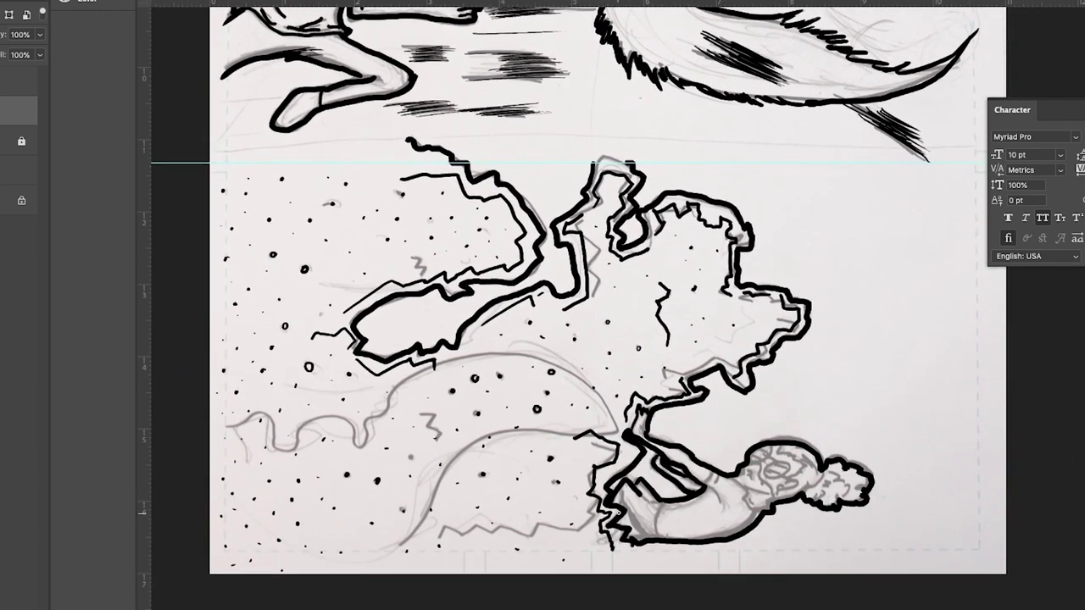
pyautogui.moveTo(623, 500)
pyautogui.mouseDown()
pyautogui.moveTo(659, 538)
pyautogui.moveTo(665, 503)
pyautogui.mouseUp()
pyautogui.moveTo(709, 472); pyautogui.dragTo(717, 501)
pyautogui.moveTo(665, 534); pyautogui.dragTo(664, 522)
pyautogui.moveTo(663, 519); pyautogui.dragTo(666, 510)
pyautogui.moveTo(747, 464)
pyautogui.mouseDown()
pyautogui.moveTo(786, 500)
pyautogui.moveTo(793, 486)
pyautogui.moveTo(780, 493)
pyautogui.moveTo(803, 466)
pyautogui.moveTo(788, 455)
pyautogui.moveTo(761, 463)
pyautogui.moveTo(769, 454)
pyautogui.moveTo(754, 465)
pyautogui.moveTo(775, 476)
pyautogui.moveTo(789, 465)
pyautogui.moveTo(778, 470)
pyautogui.moveTo(790, 464)
pyautogui.moveTo(810, 483)
pyautogui.moveTo(864, 481)
pyautogui.moveTo(826, 480)
pyautogui.mouseUp()
pyautogui.moveTo(729, 477); pyautogui.dragTo(759, 515)
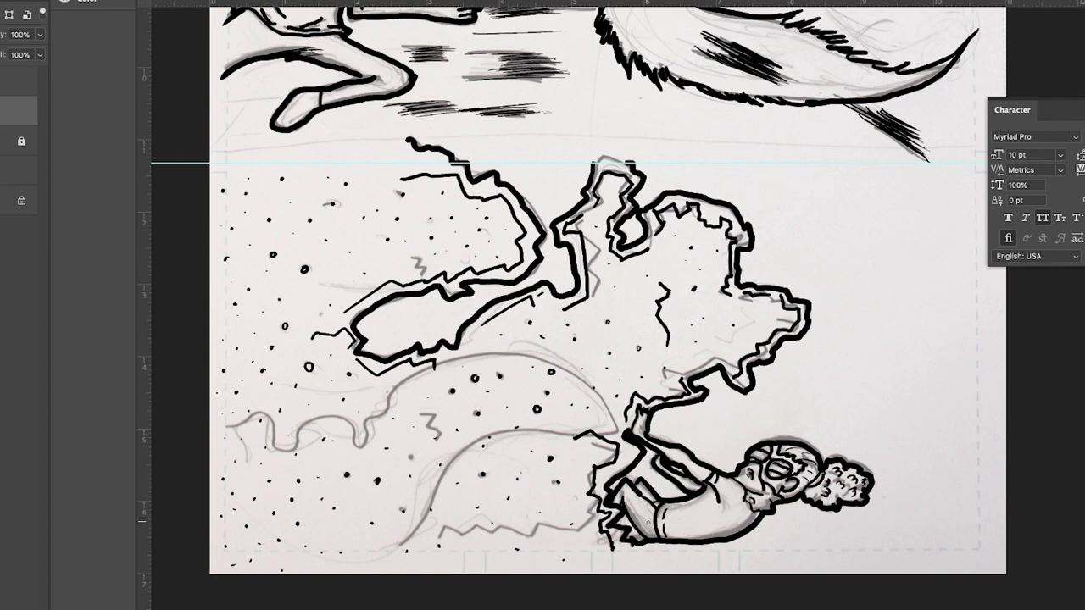
pyautogui.moveTo(690, 505); pyautogui.dragTo(719, 522)
pyautogui.moveTo(730, 485)
pyautogui.mouseDown()
pyautogui.moveTo(685, 526)
pyautogui.moveTo(715, 498)
pyautogui.mouseUp()
# Step: Hatch dark curved stripes across the upper and lower body of the large bee in the middle panel
pyautogui.scroll(10, 766, 222)
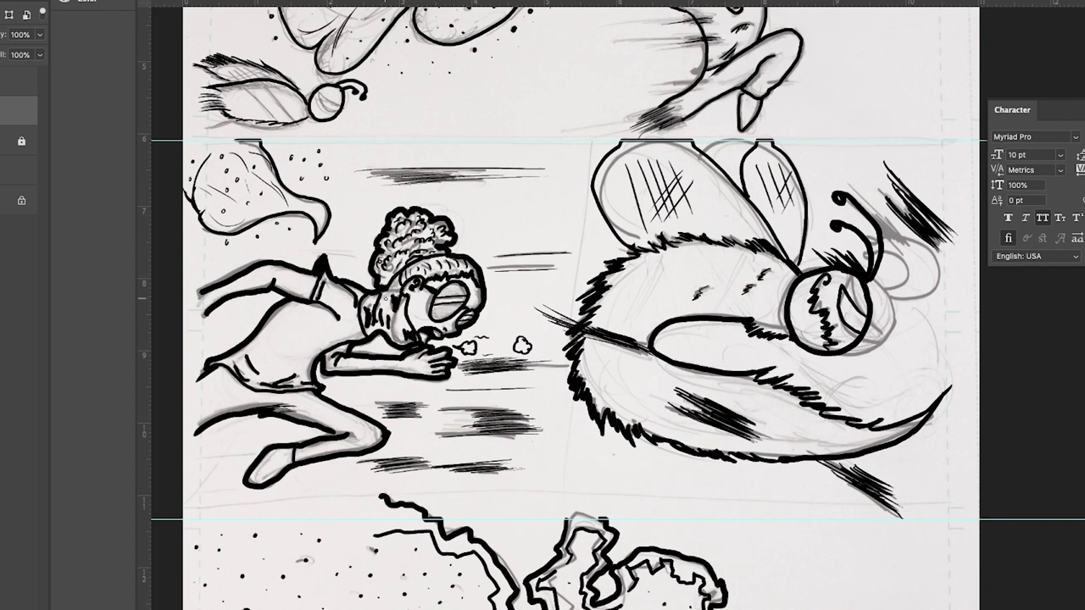
pyautogui.moveTo(658, 260)
pyautogui.mouseDown()
pyautogui.moveTo(653, 316)
pyautogui.moveTo(669, 310)
pyautogui.mouseUp()
pyautogui.moveTo(717, 265)
pyautogui.mouseDown()
pyautogui.moveTo(722, 305)
pyautogui.moveTo(716, 265)
pyautogui.moveTo(727, 325)
pyautogui.moveTo(738, 306)
pyautogui.moveTo(722, 258)
pyautogui.moveTo(732, 309)
pyautogui.moveTo(722, 273)
pyautogui.moveTo(734, 243)
pyautogui.moveTo(729, 310)
pyautogui.mouseUp()
pyautogui.moveTo(658, 285)
pyautogui.mouseDown()
pyautogui.moveTo(628, 309)
pyautogui.moveTo(634, 300)
pyautogui.mouseUp()
pyautogui.moveTo(657, 359)
pyautogui.mouseDown()
pyautogui.moveTo(612, 412)
pyautogui.moveTo(623, 408)
pyautogui.mouseUp()
pyautogui.moveTo(664, 379)
pyautogui.mouseDown()
pyautogui.moveTo(639, 422)
pyautogui.moveTo(629, 417)
pyautogui.mouseUp()
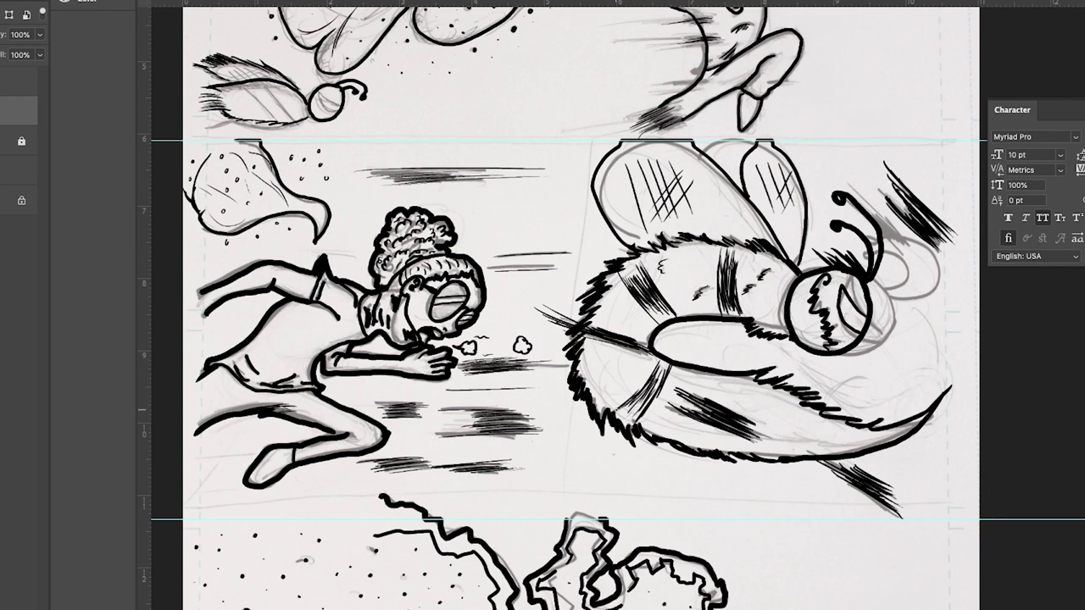
# Step: Hatch a dark band across the pointed tail end of the large bee
pyautogui.moveTo(835, 458); pyautogui.dragTo(869, 433)
pyautogui.moveTo(850, 456); pyautogui.dragTo(897, 427)
pyautogui.moveTo(891, 441); pyautogui.dragTo(924, 417)
# Step: Add small fur tufts between the large bee's body stripes and thicken the hatching at its tail
pyautogui.moveTo(614, 299); pyautogui.dragTo(636, 322)
pyautogui.moveTo(600, 363); pyautogui.dragTo(631, 372)
pyautogui.moveTo(660, 425); pyautogui.dragTo(665, 429)
pyautogui.moveTo(746, 404); pyautogui.dragTo(800, 431)
pyautogui.moveTo(785, 410); pyautogui.dragTo(788, 418)
pyautogui.moveTo(840, 450); pyautogui.dragTo(881, 424)
pyautogui.moveTo(900, 437)
pyautogui.mouseDown()
pyautogui.moveTo(917, 419)
pyautogui.moveTo(886, 432)
pyautogui.mouseUp()
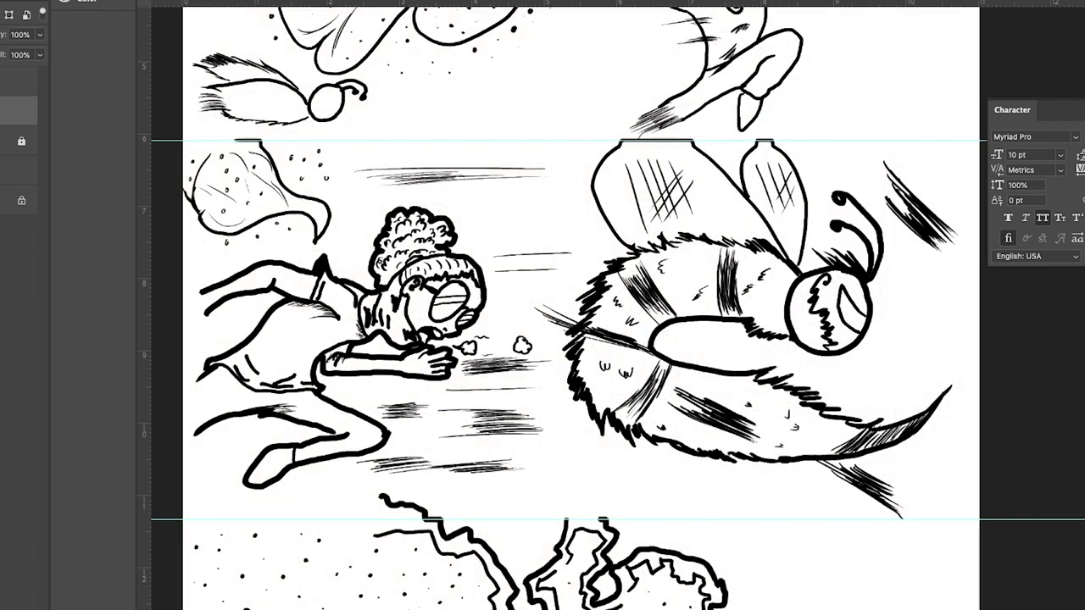
# Step: Check the clean inks on the whole page with the sketch hidden, and show the sketch again
pyautogui.hotkey('ctrl', '-')
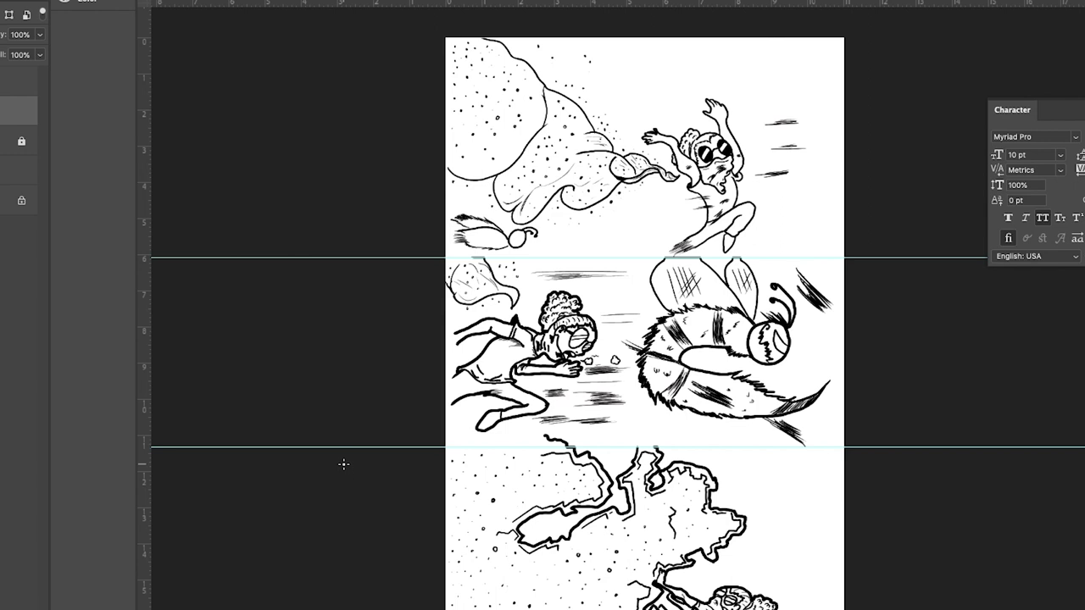
pyautogui.press('super+z')
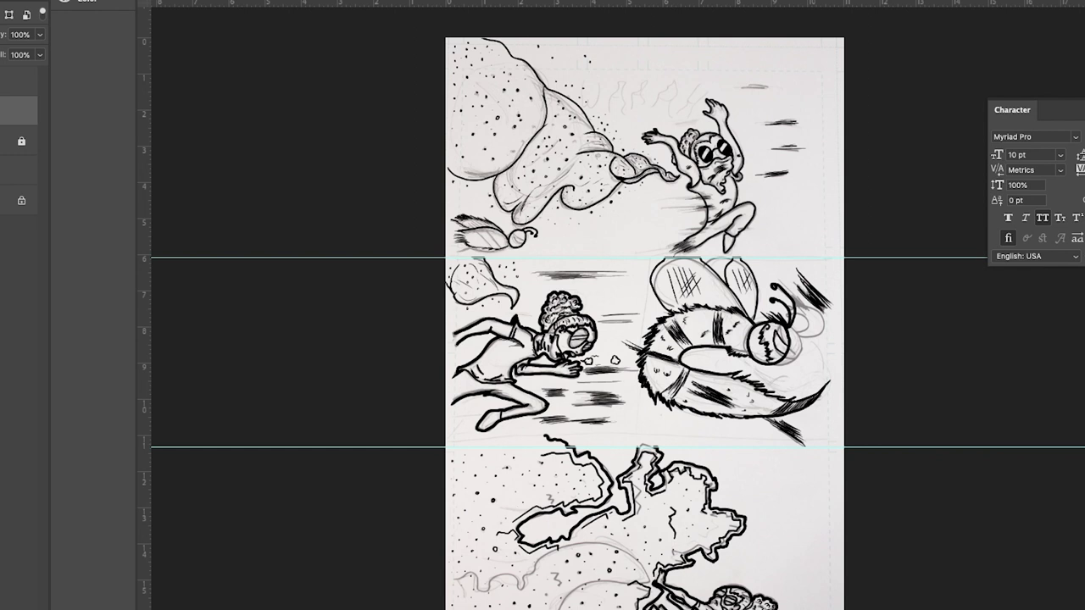
pyautogui.keyDown('shift'); pyautogui.click(17, 141); pyautogui.keyUp('shift')
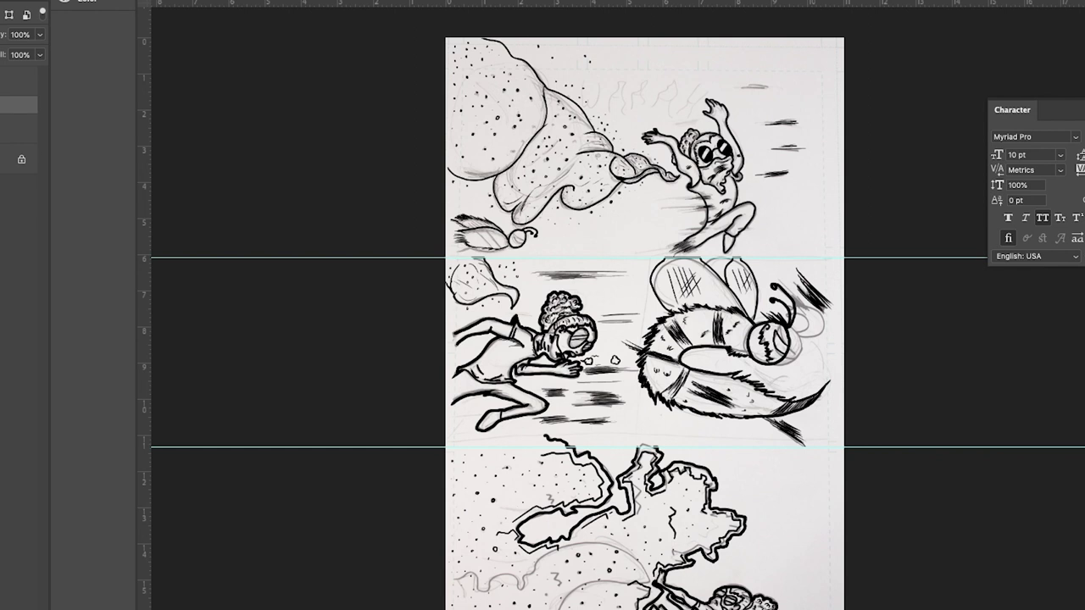